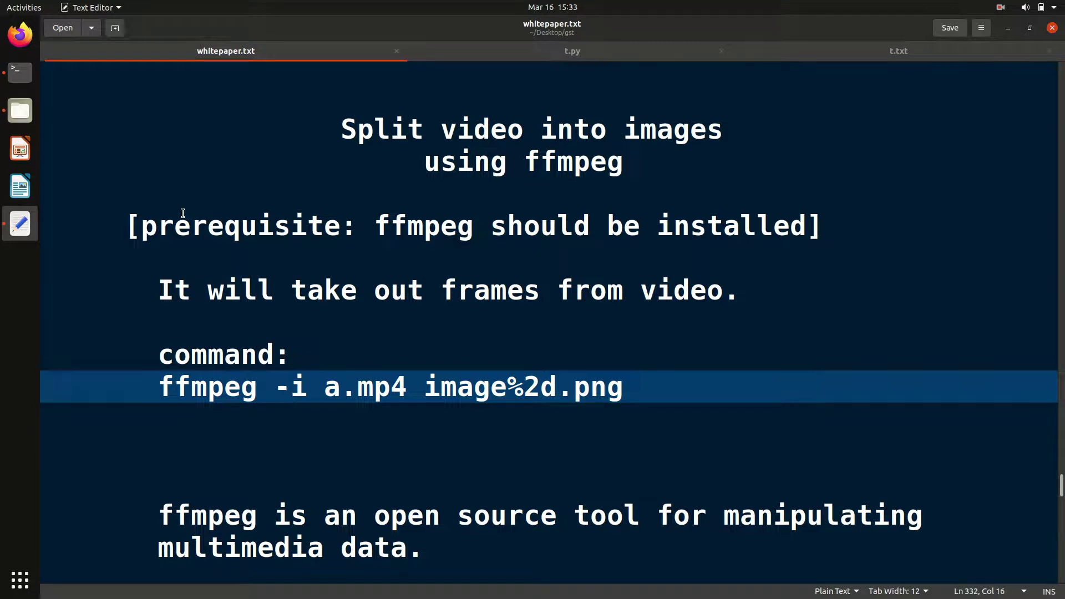
- Highlight the frame-extraction line and the ffmpeg command in the whitepaper notes
{"action": "left_click", "coordinate": [209, 293]}
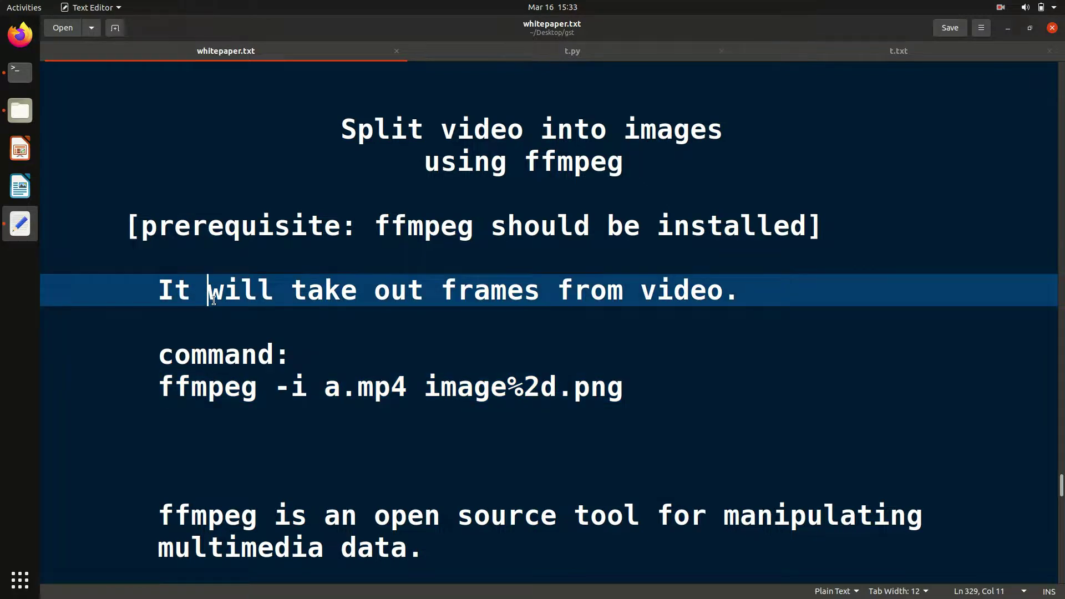
{"action": "left_click", "coordinate": [276, 388]}
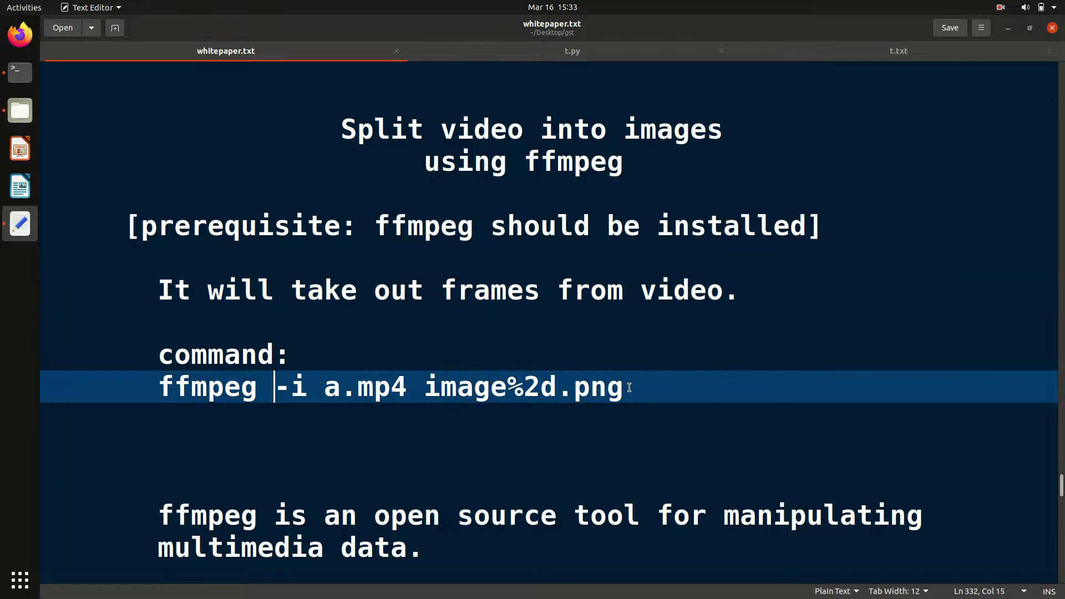
{"action": "left_click_drag", "start_coordinate": [624, 388], "coordinate": [160, 388]}
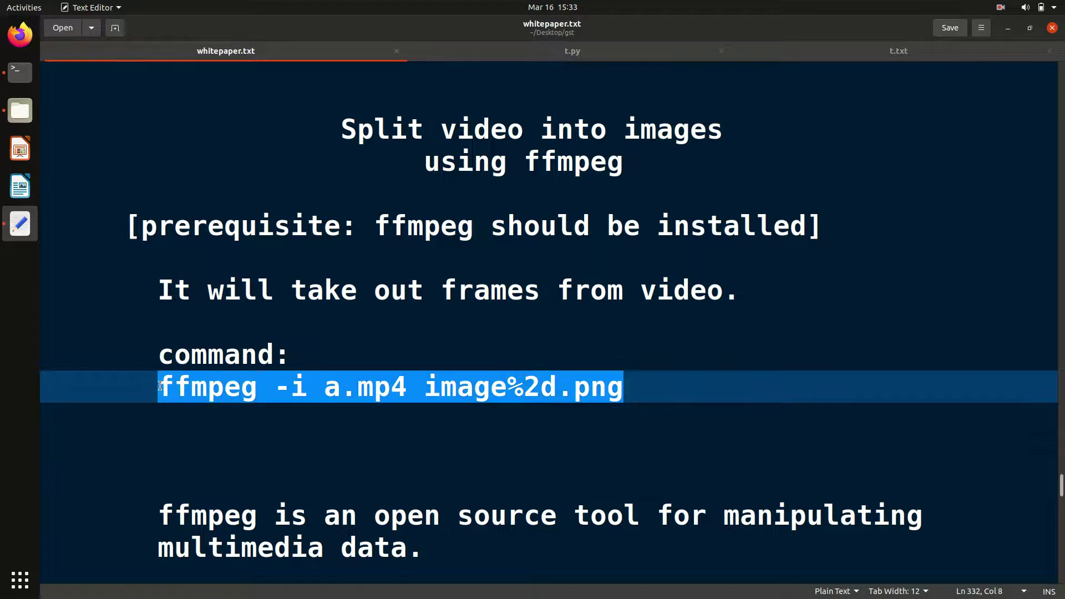
{"action": "left_click", "coordinate": [257, 388]}
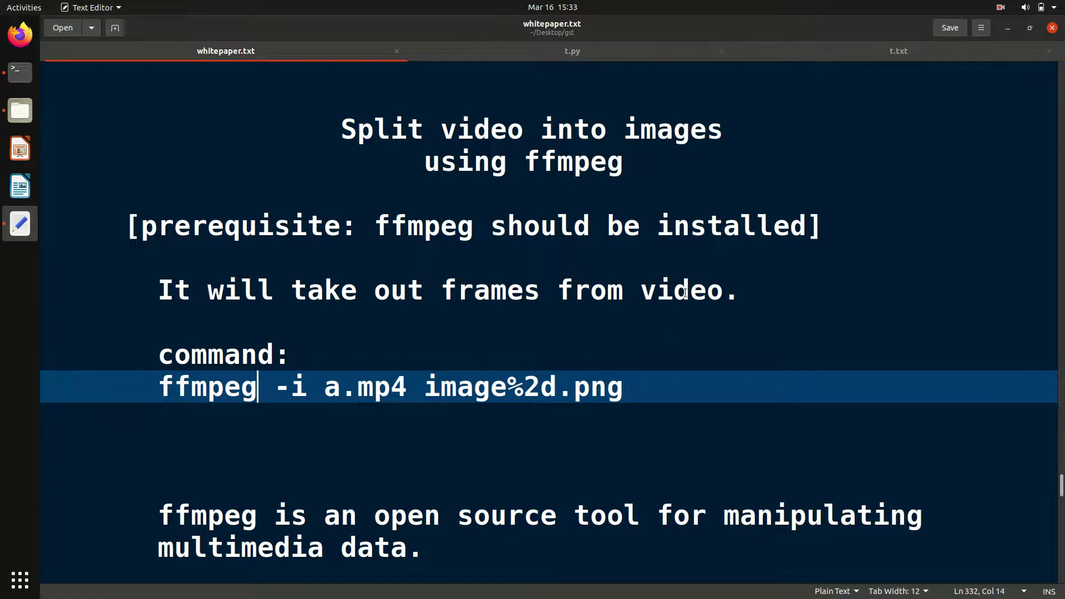
- Copy the full 'ffmpeg -i a.mp4 image%2d.png' command line from the notes
{"action": "left_click", "coordinate": [660, 176]}
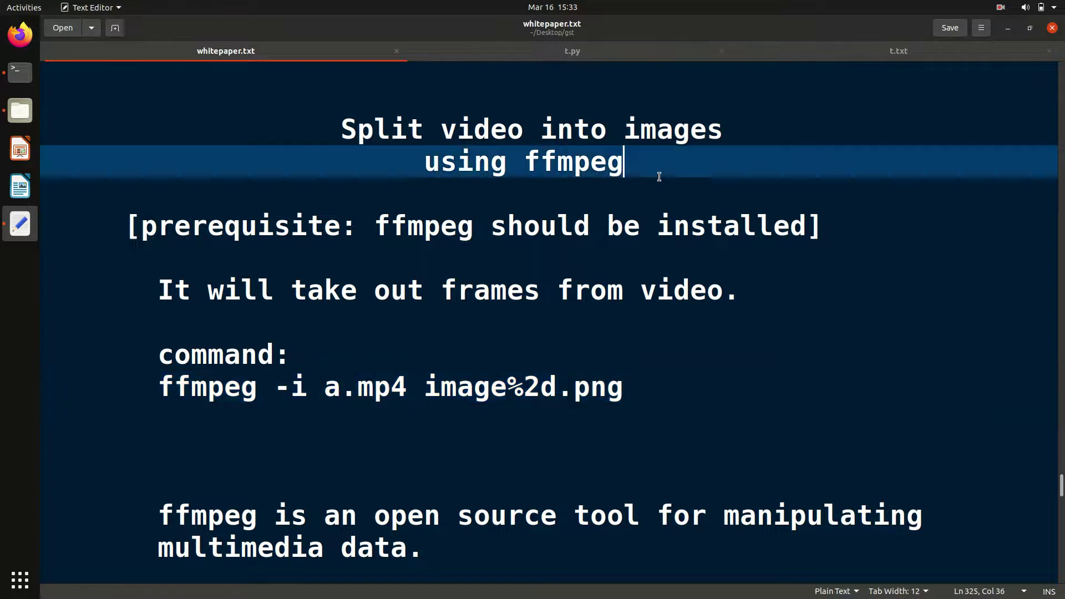
{"action": "left_click", "coordinate": [633, 391]}
{"action": "left_click_drag", "start_coordinate": [633, 391], "coordinate": [159, 387]}
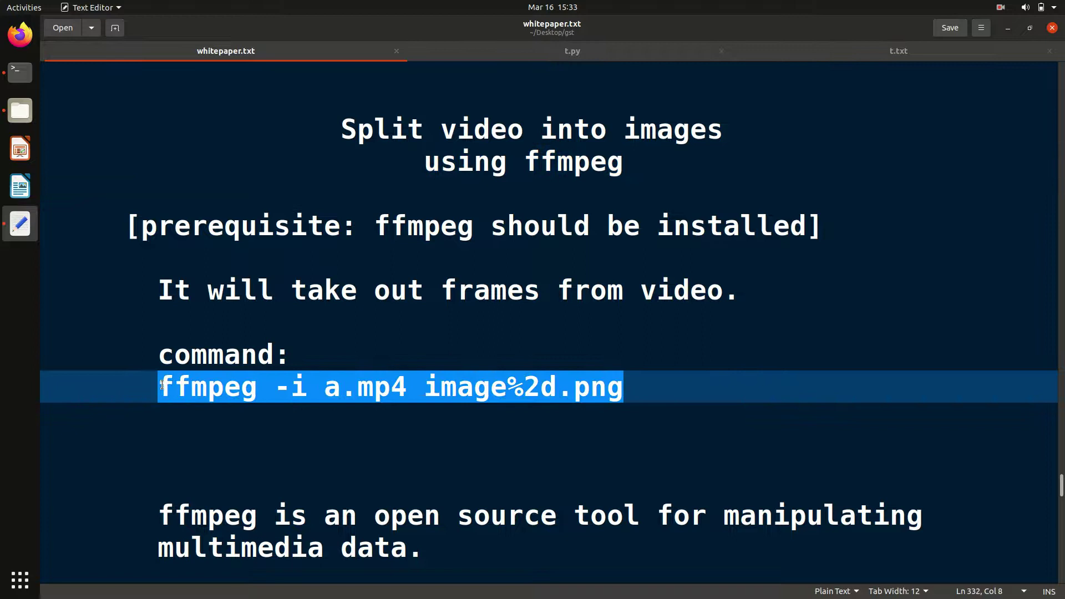
{"action": "right_click", "coordinate": [164, 389]}
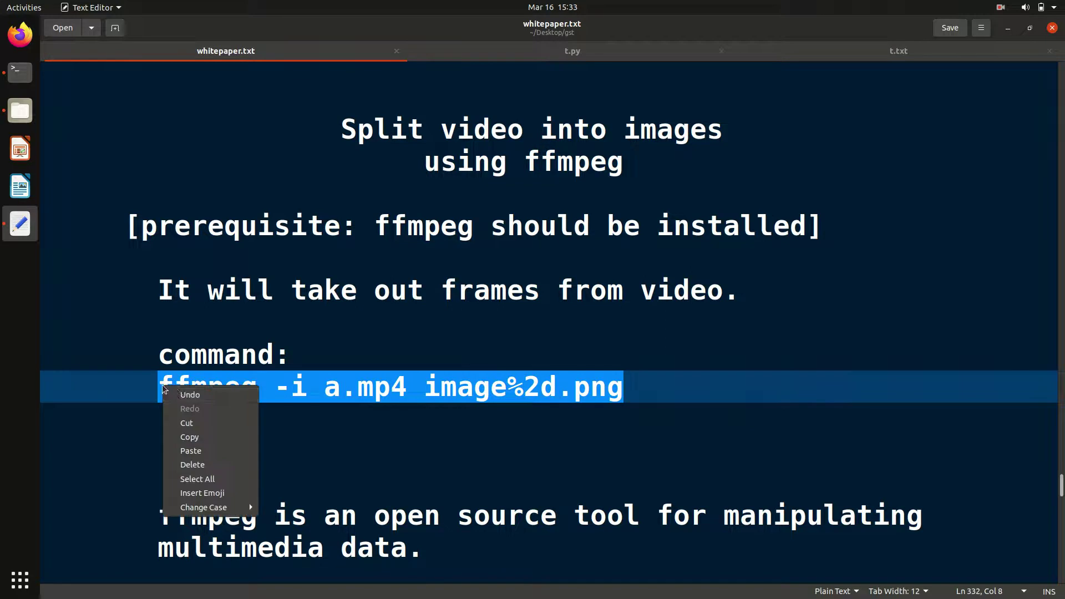
{"action": "left_click", "coordinate": [192, 438]}
{"action": "left_click", "coordinate": [259, 388]}
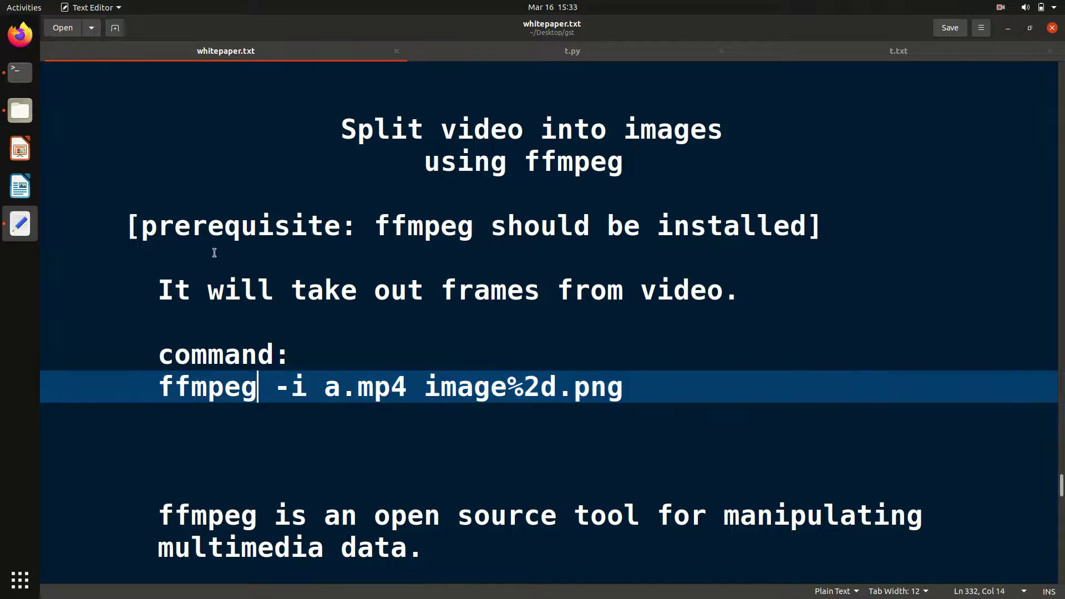
- Paste the ffmpeg command into Terminal and snap its window to the right half
{"action": "left_click", "coordinate": [20, 70]}
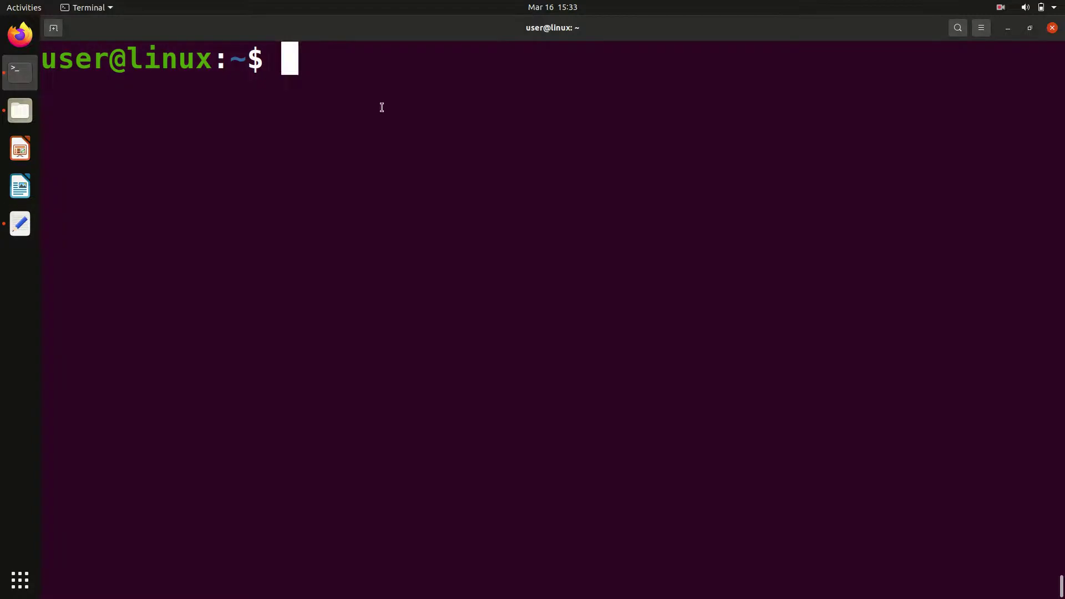
{"action": "right_click", "coordinate": [318, 62]}
{"action": "left_click", "coordinate": [347, 97]}
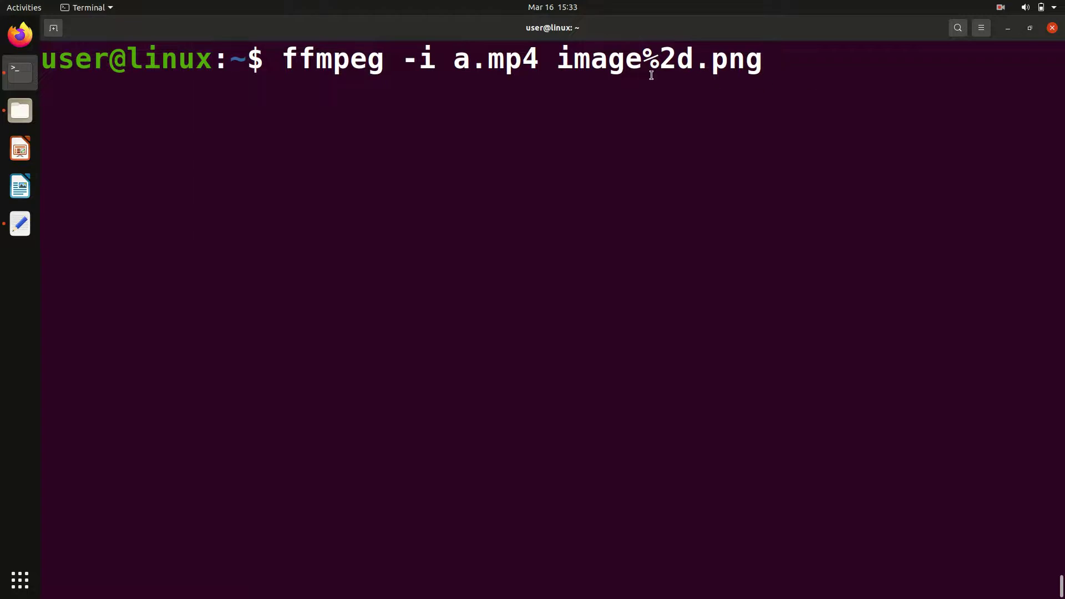
{"action": "left_click", "coordinate": [1031, 29]}
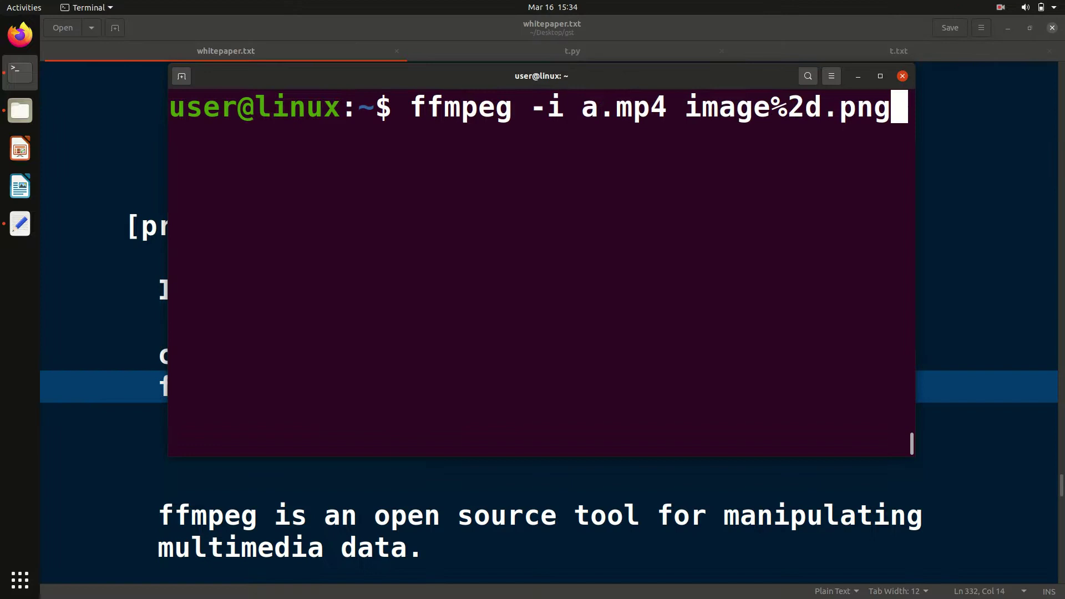
{"action": "left_click", "coordinate": [879, 75]}
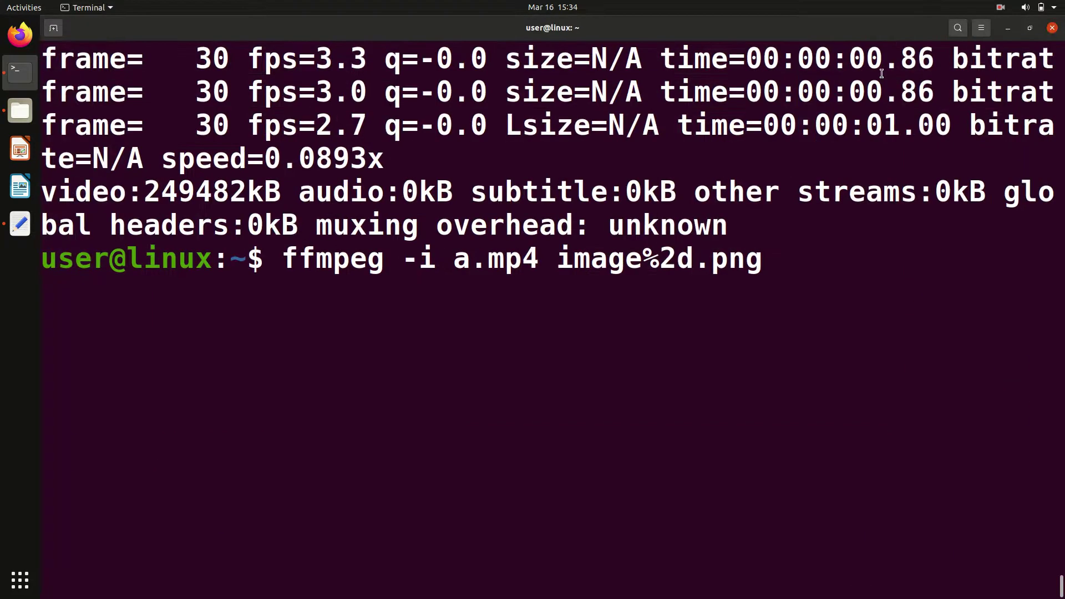
{"action": "key", "text": "super+Right"}
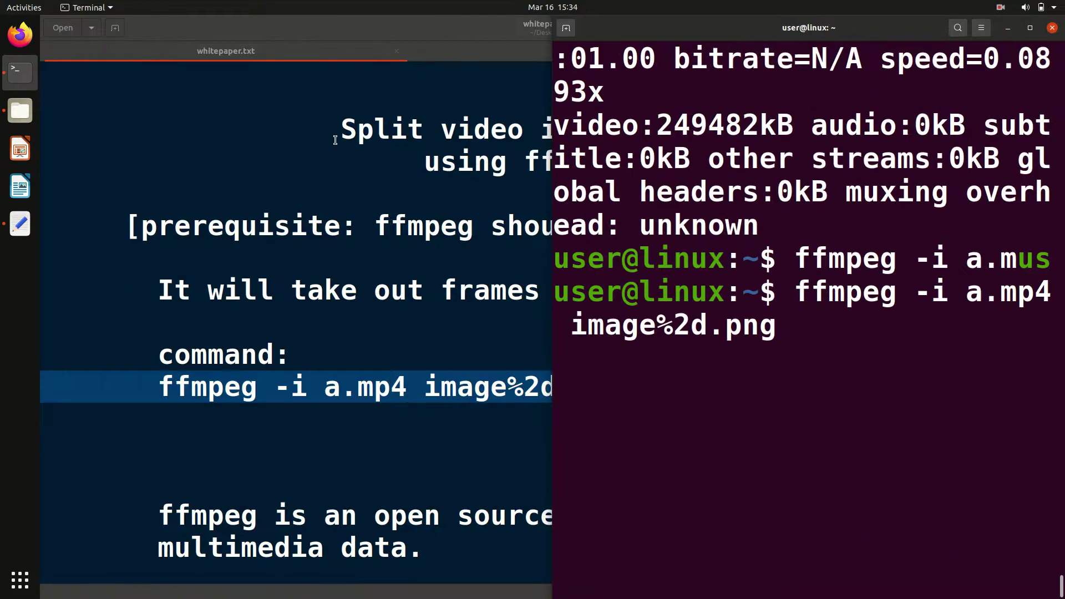
- Snap the Home folder to the left half beside the Terminal holding the ffmpeg command
{"action": "left_click", "coordinate": [27, 114]}
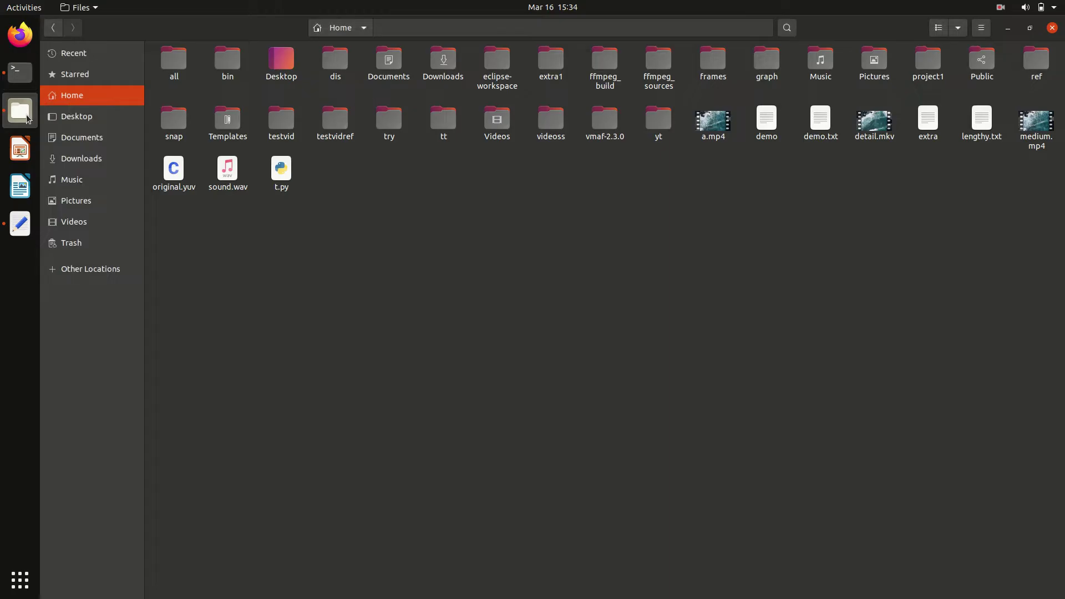
{"action": "key", "text": "super+Left"}
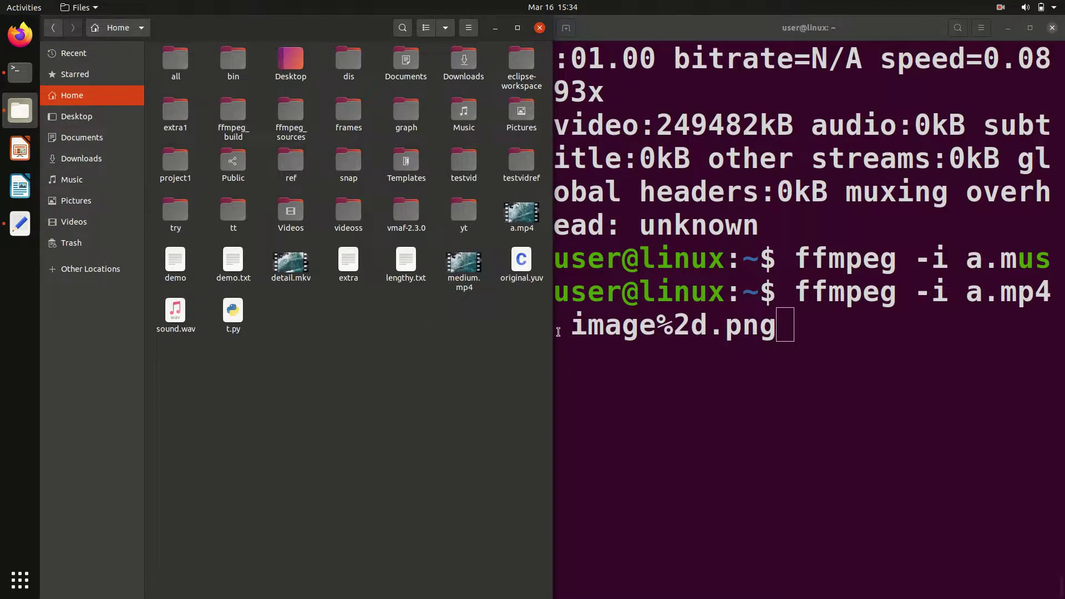
{"action": "left_click", "coordinate": [806, 340]}
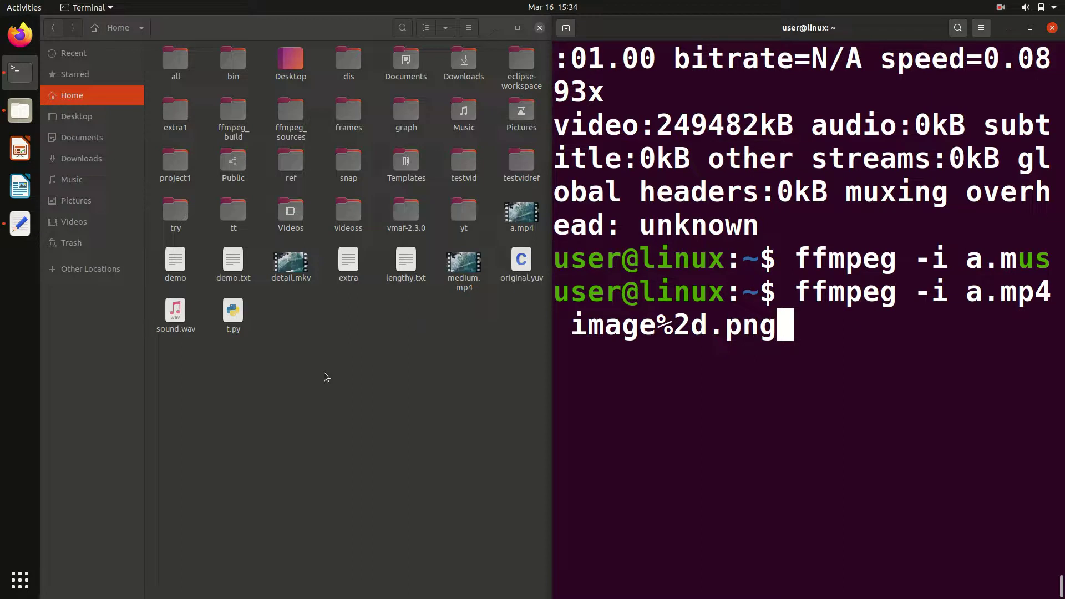
{"action": "left_click", "coordinate": [284, 378]}
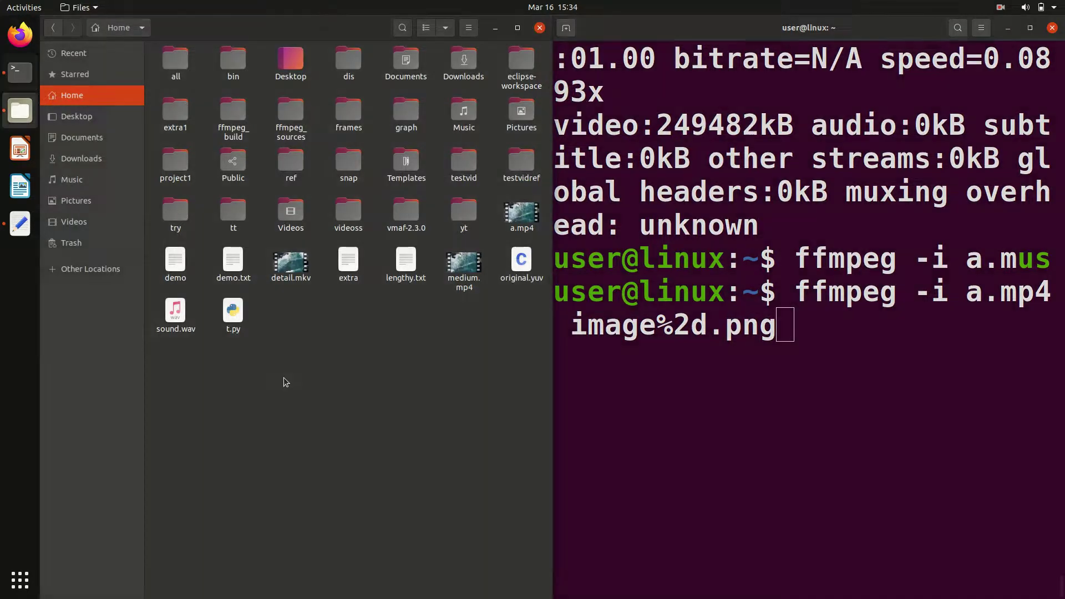
- Run 'ffmpeg -i a.mp4 image%2d.png' for 30 frames, then maximize, clear and recall it
{"action": "left_click", "coordinate": [813, 328]}
{"action": "key", "text": "Return"}
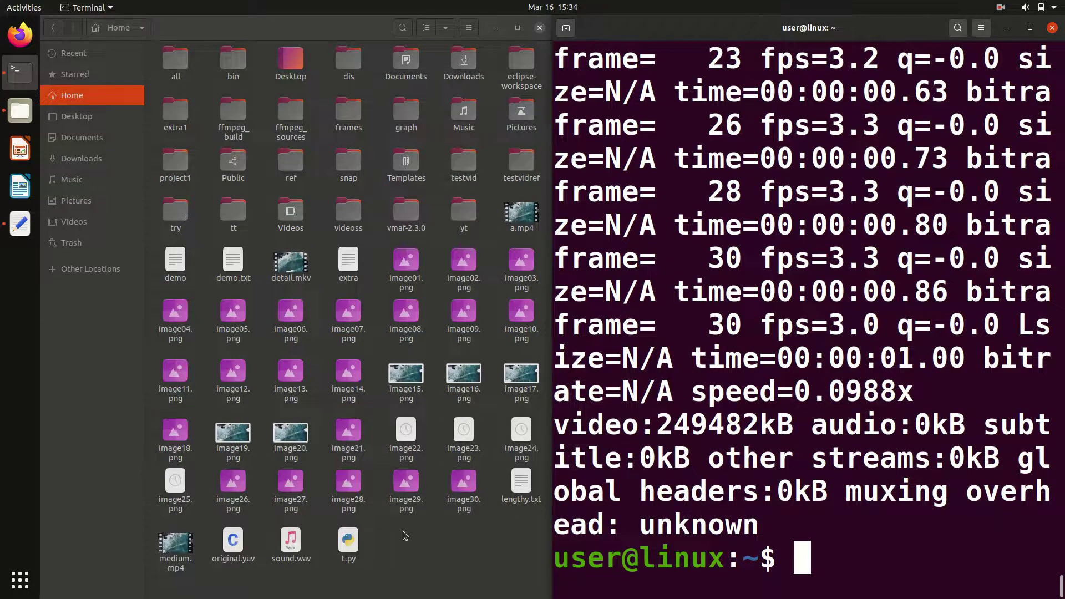
{"action": "left_click", "coordinate": [1029, 28]}
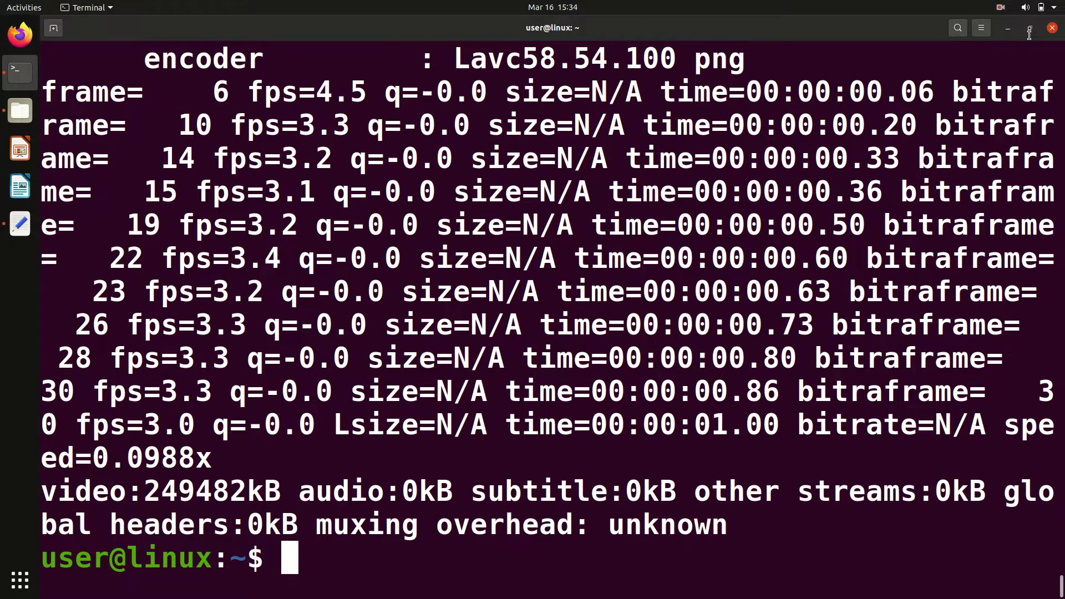
{"action": "key", "text": "ctrl+l"}
{"action": "key", "text": "Up"}
{"action": "key", "text": "Up"}
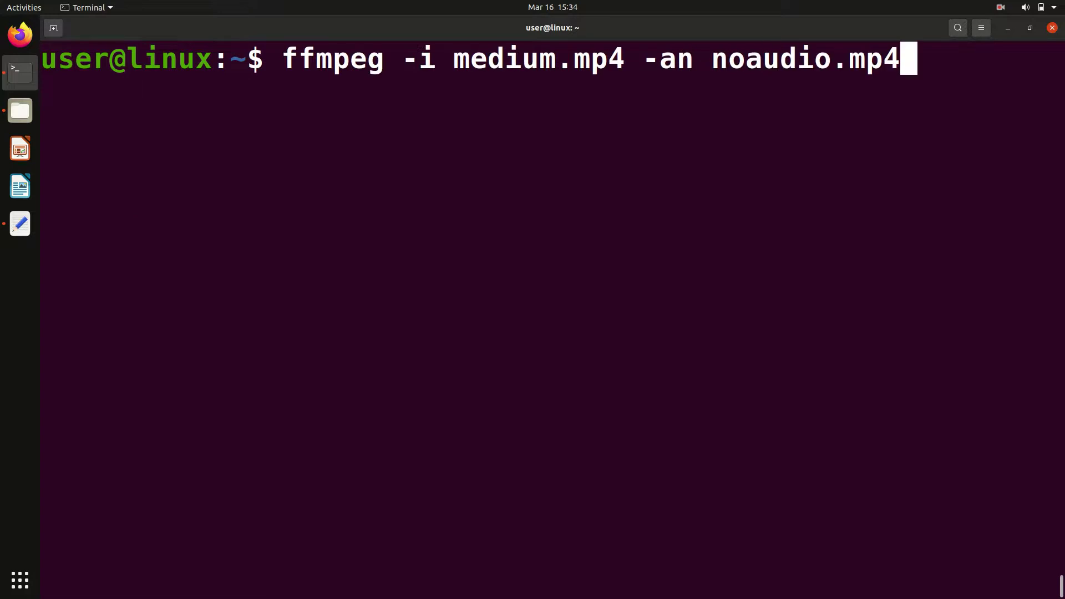
{"action": "key", "text": "Down"}
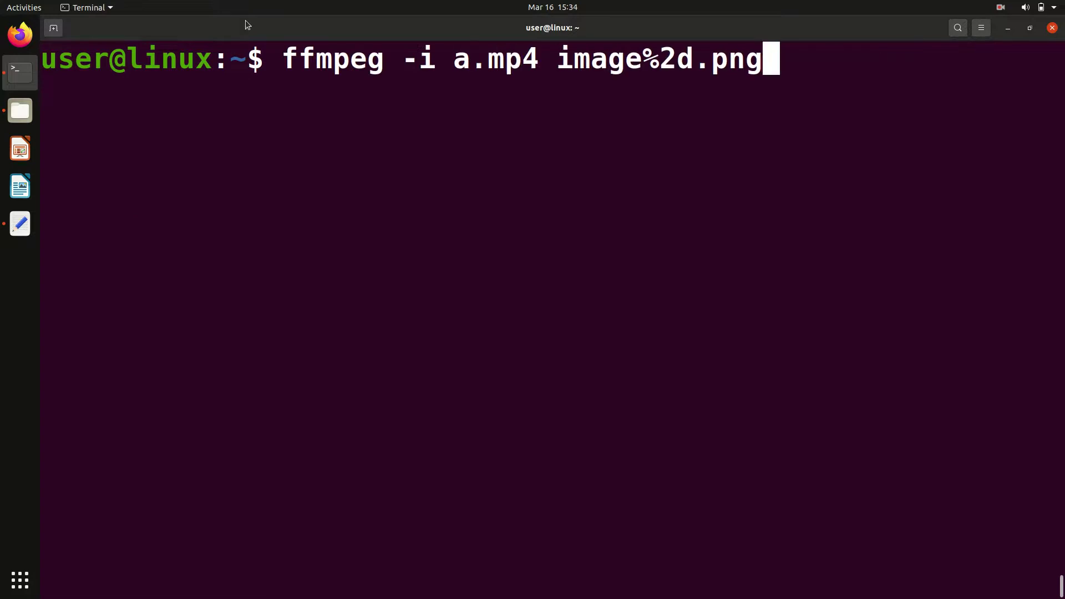
- Maximize the Home folder and select a.mp4 among image01.png–image30.png
{"action": "left_click", "coordinate": [20, 111]}
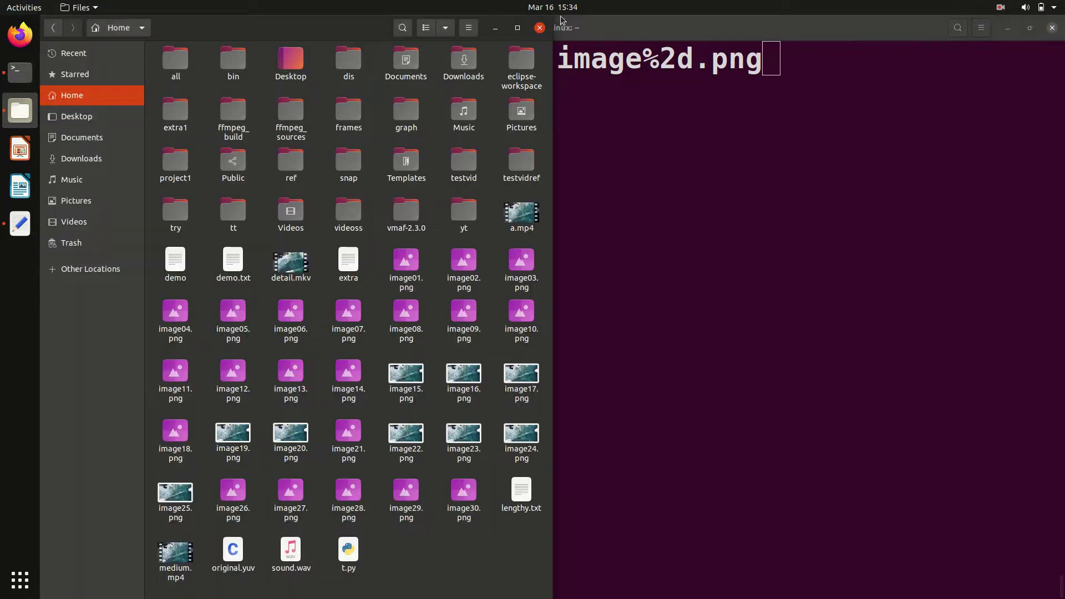
{"action": "left_click", "coordinate": [518, 28]}
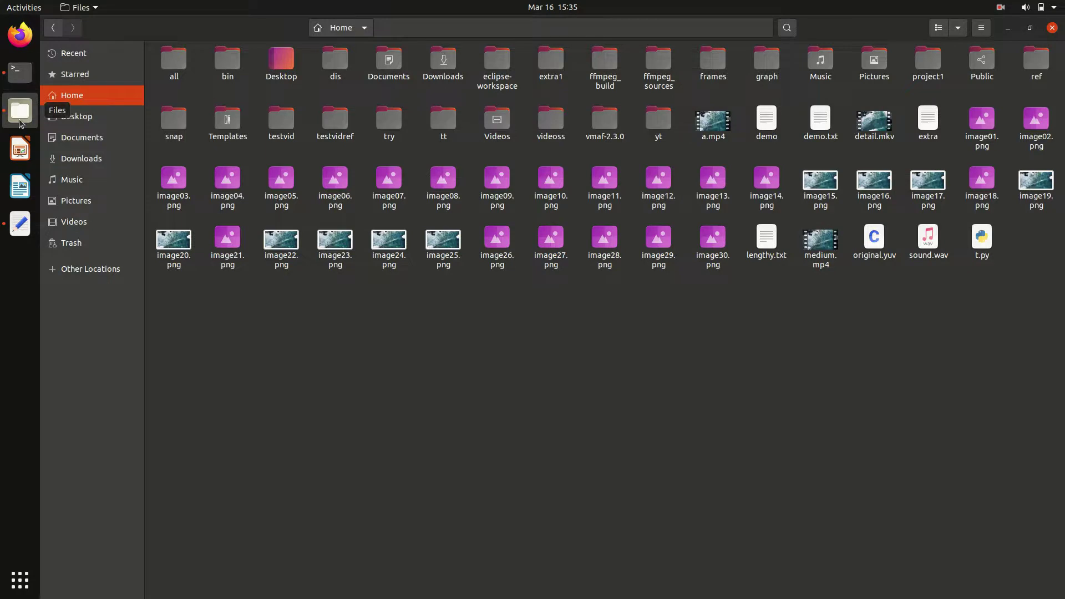
{"action": "left_click", "coordinate": [717, 130]}
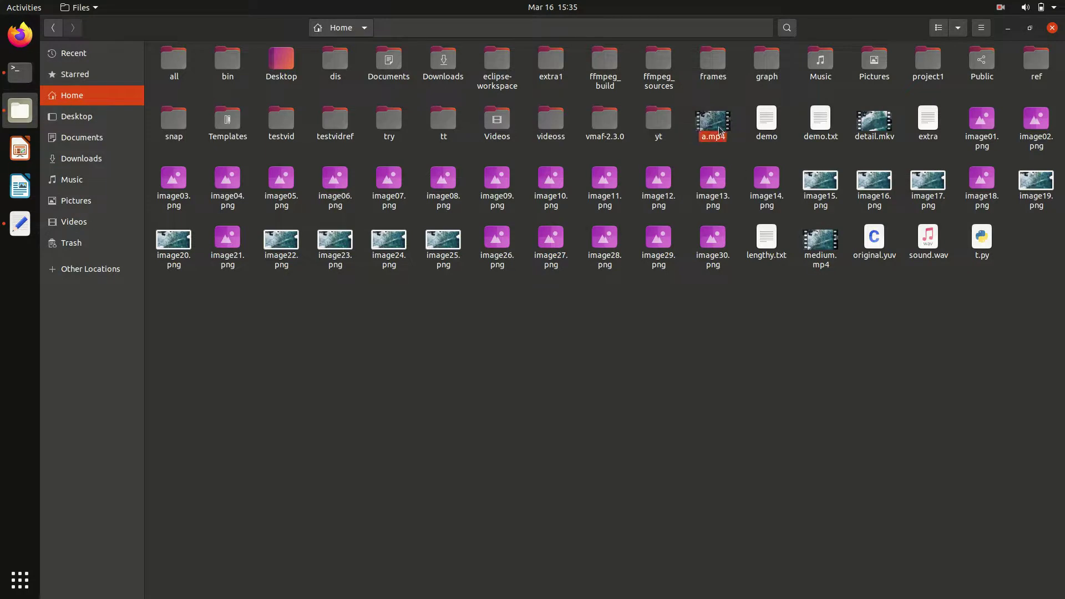
{"action": "right_click", "coordinate": [719, 129]}
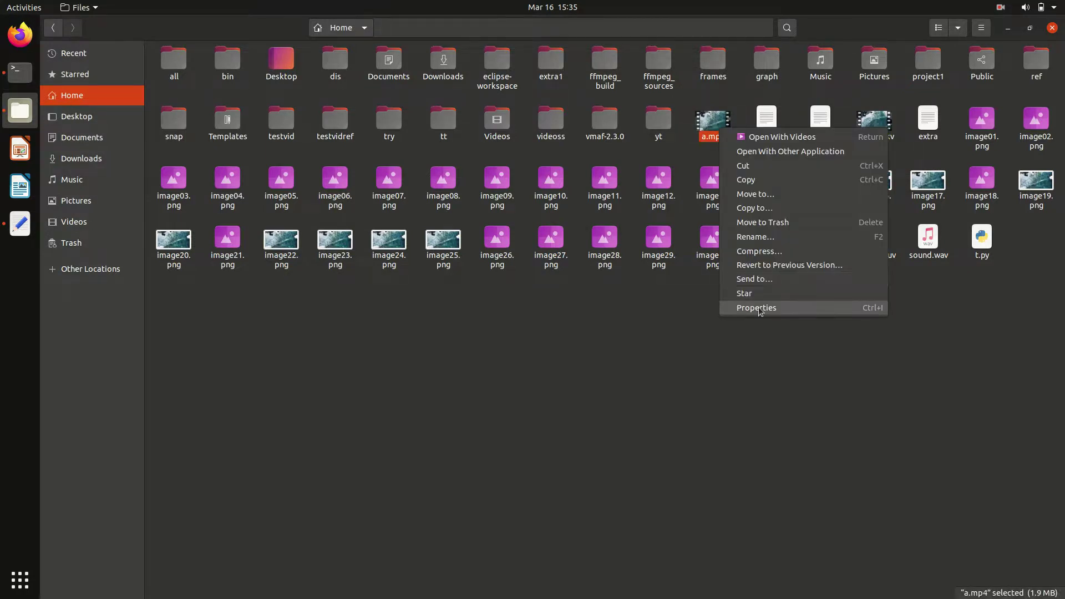
{"action": "left_click", "coordinate": [757, 307]}
{"action": "left_click", "coordinate": [639, 195]}
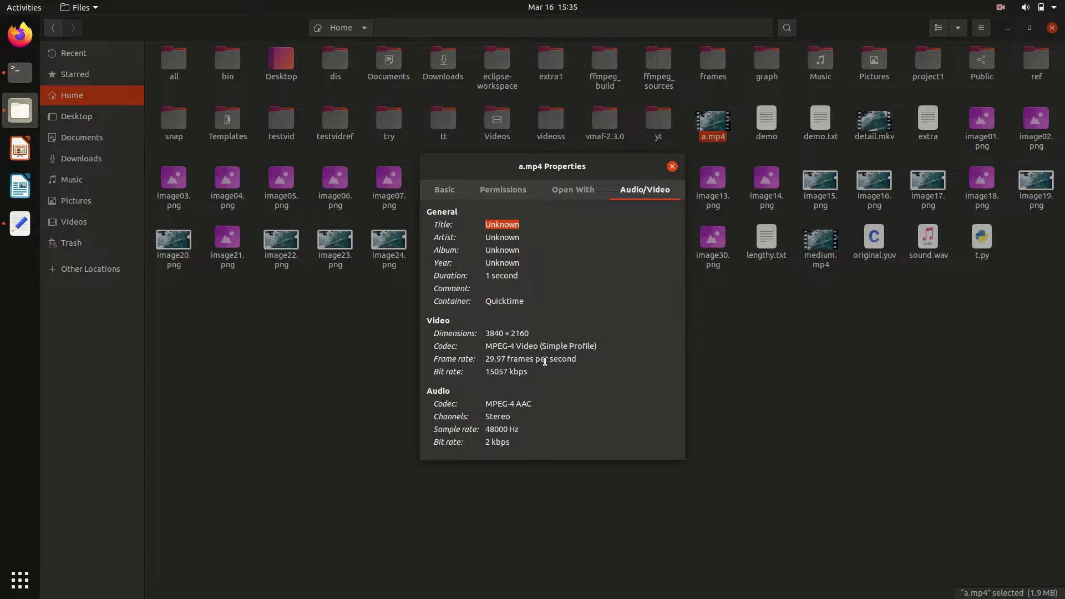
{"action": "left_click_drag", "start_coordinate": [579, 360], "coordinate": [485, 360]}
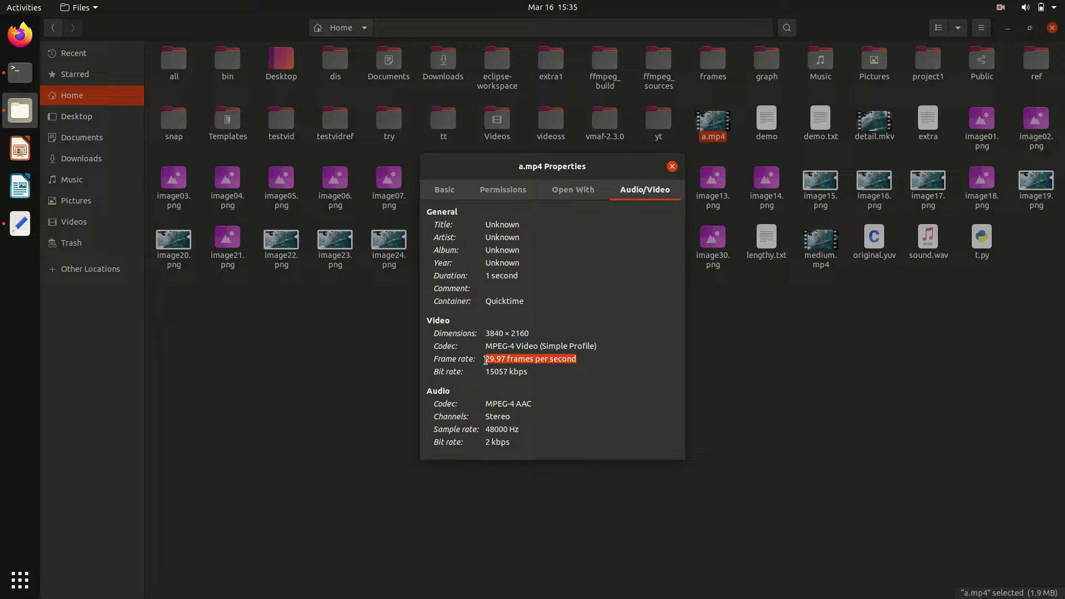
{"action": "left_click", "coordinate": [485, 359]}
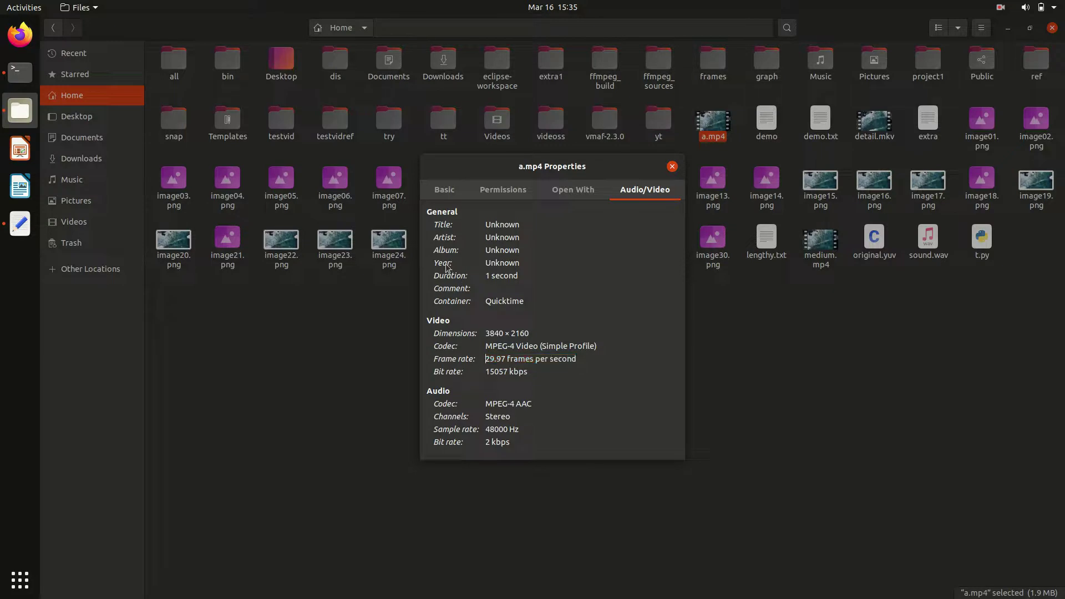
{"action": "left_click_drag", "start_coordinate": [522, 275], "coordinate": [483, 278]}
{"action": "left_click", "coordinate": [671, 166]}
{"action": "left_click", "coordinate": [618, 350]}
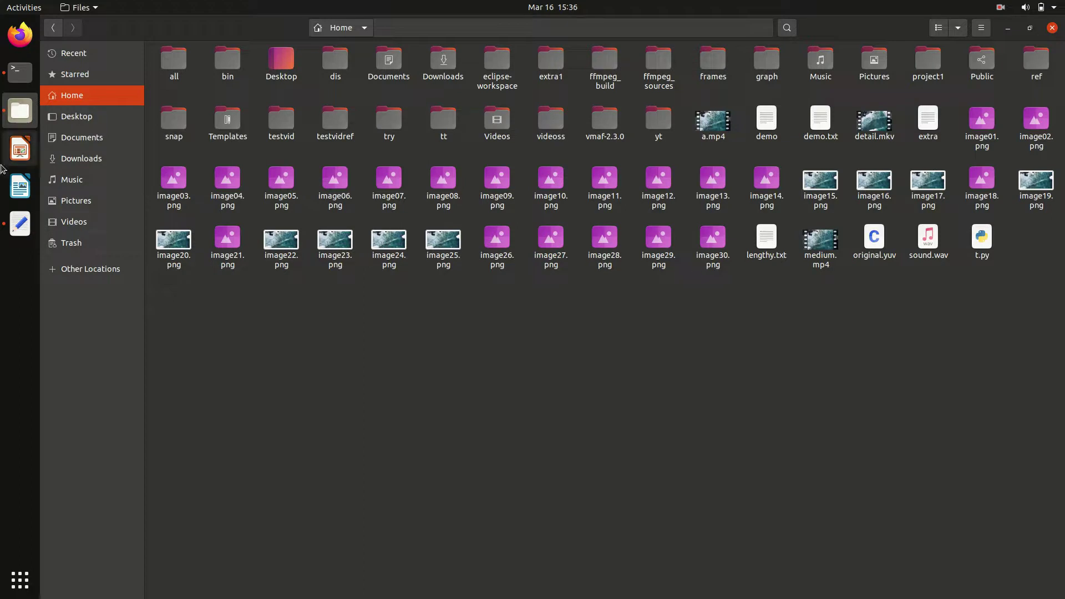
- Highlight each command part in turn: ffmpeg, -i, a.mp4 and image%2d.png
{"action": "left_click", "coordinate": [9, 87]}
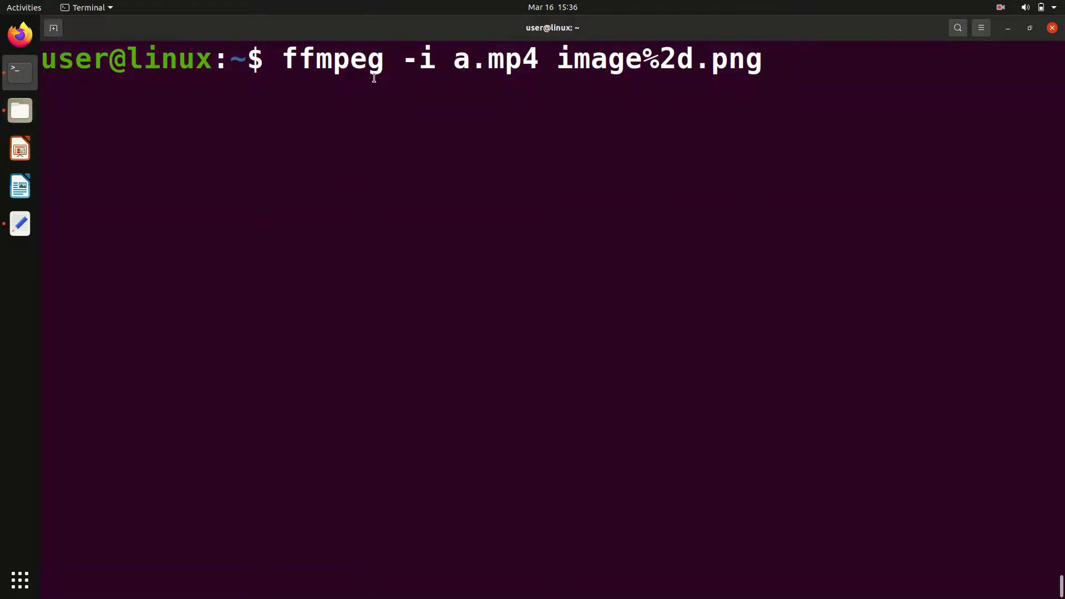
{"action": "left_click_drag", "start_coordinate": [386, 65], "coordinate": [293, 65]}
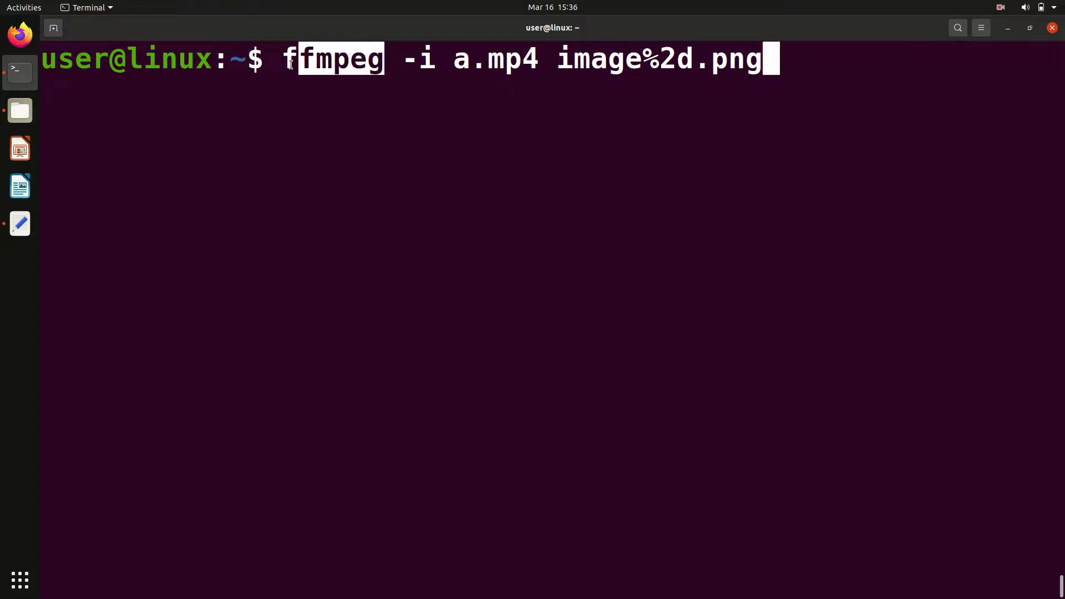
{"action": "left_click", "coordinate": [433, 59]}
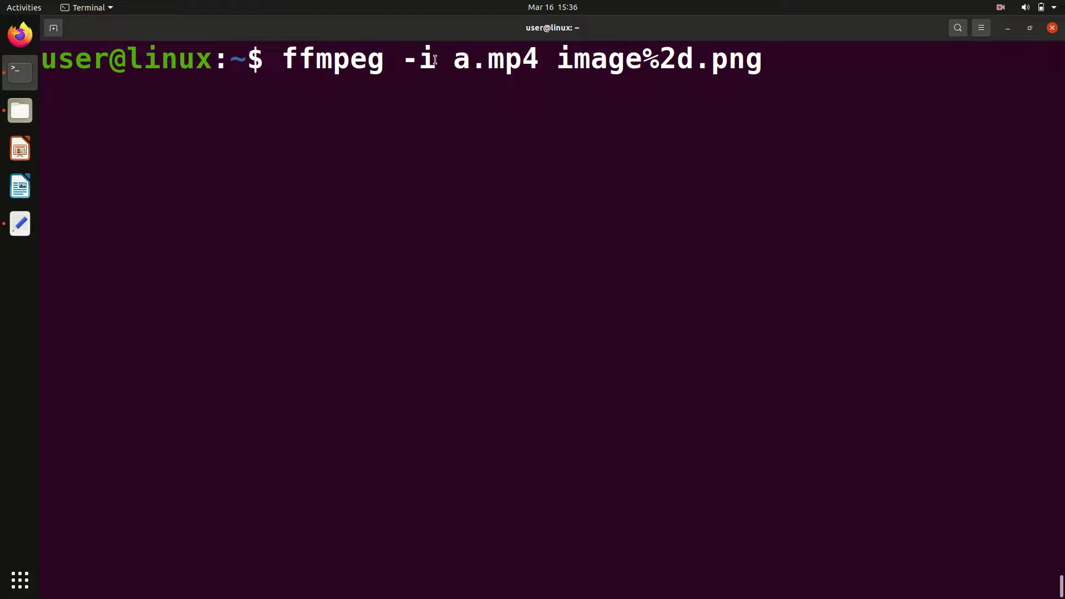
{"action": "left_click_drag", "start_coordinate": [433, 60], "coordinate": [409, 60]}
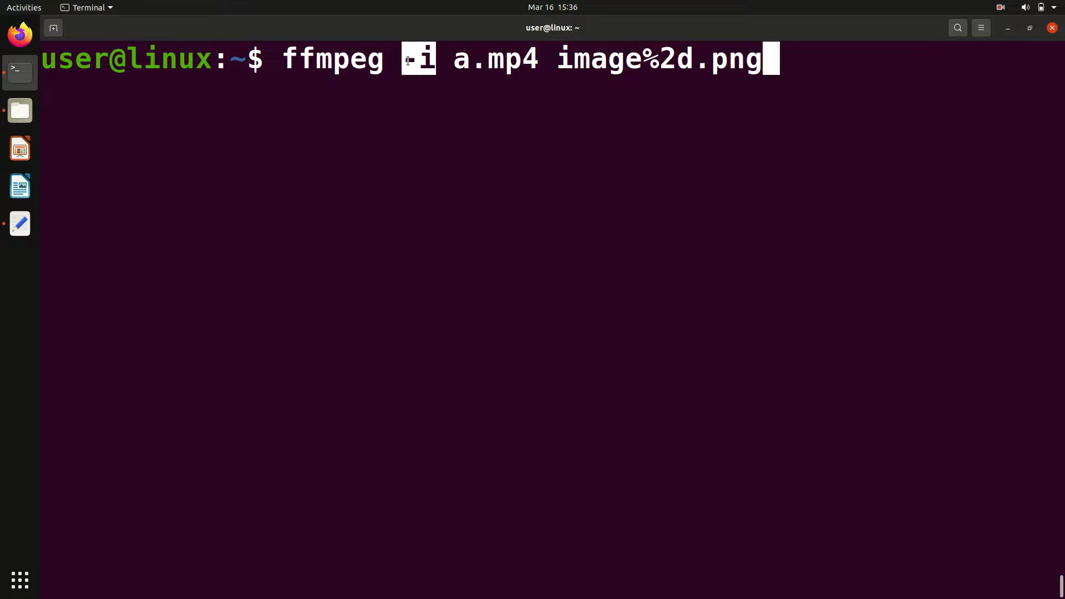
{"action": "left_click", "coordinate": [457, 67]}
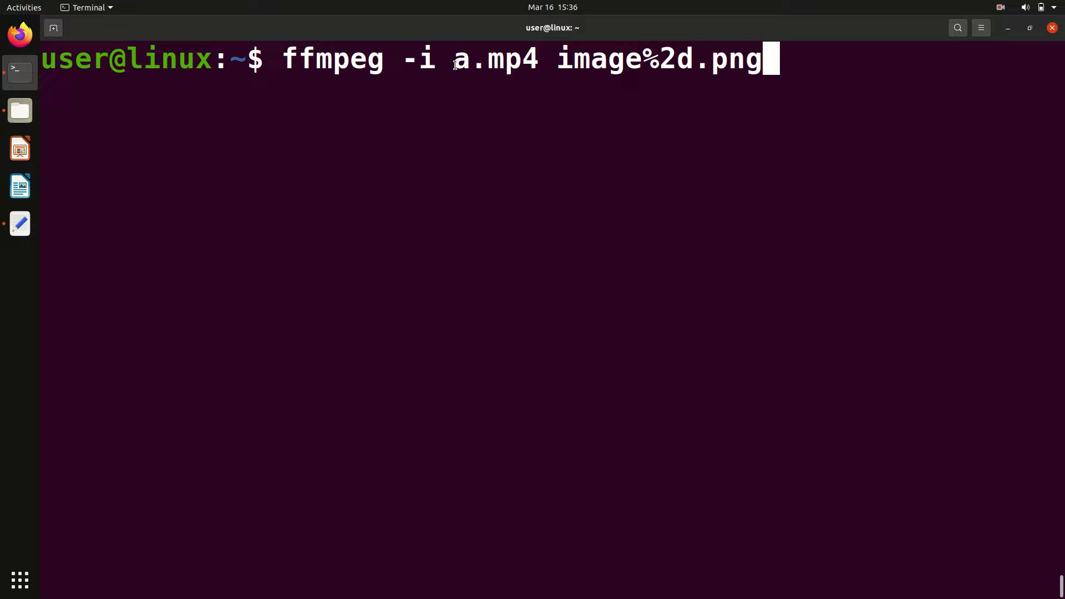
{"action": "left_click_drag", "start_coordinate": [455, 66], "coordinate": [533, 66]}
{"action": "left_click_drag", "start_coordinate": [561, 64], "coordinate": [761, 70]}
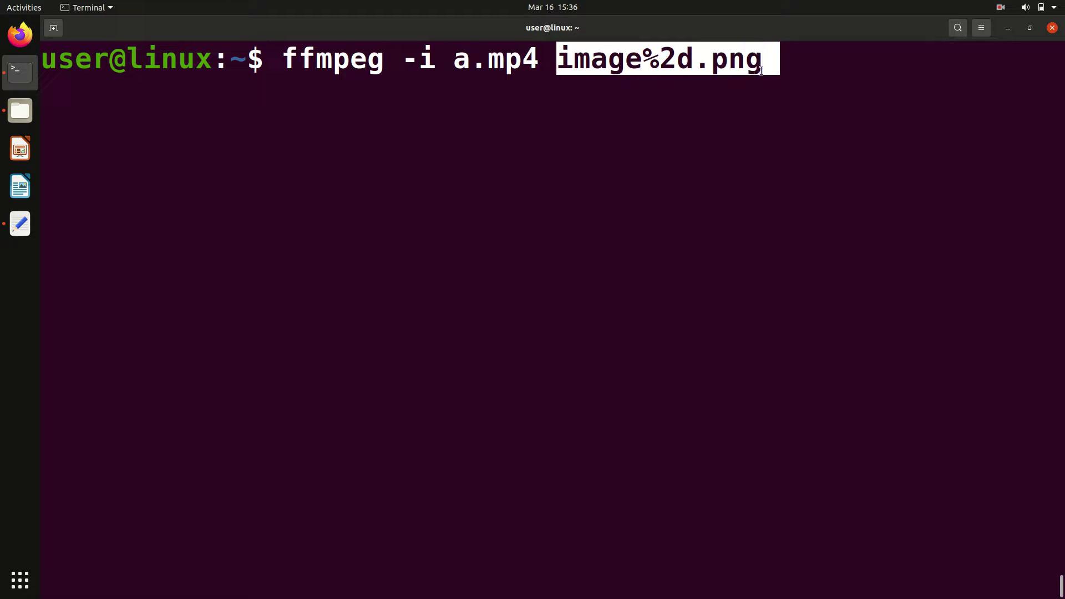
{"action": "left_click", "coordinate": [761, 71]}
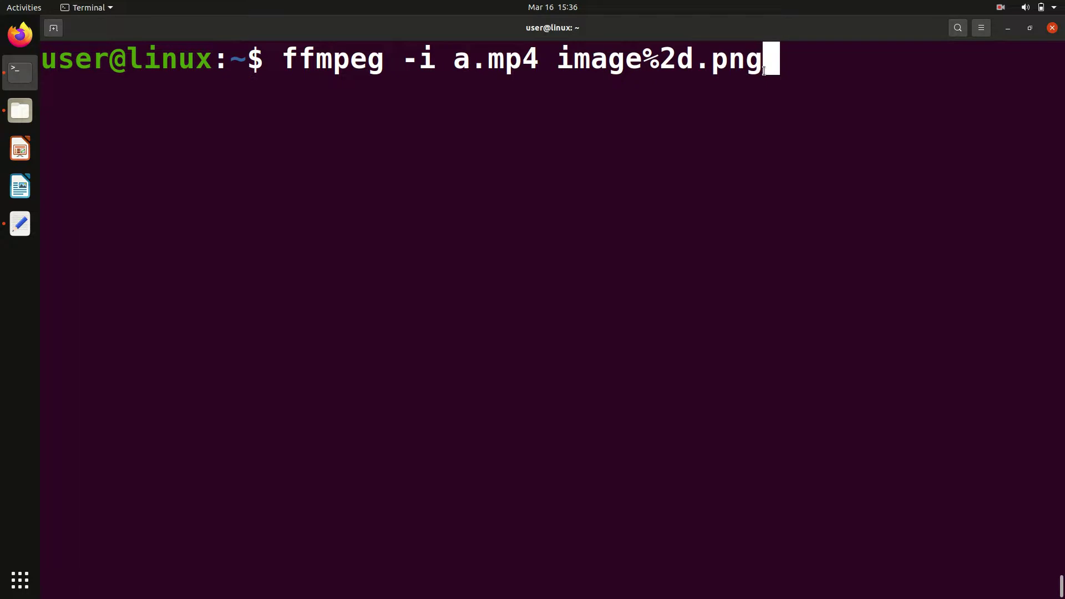
- Highlight the png extension, the image%2d part and the word image in the output name
{"action": "left_click_drag", "start_coordinate": [764, 70], "coordinate": [709, 67]}
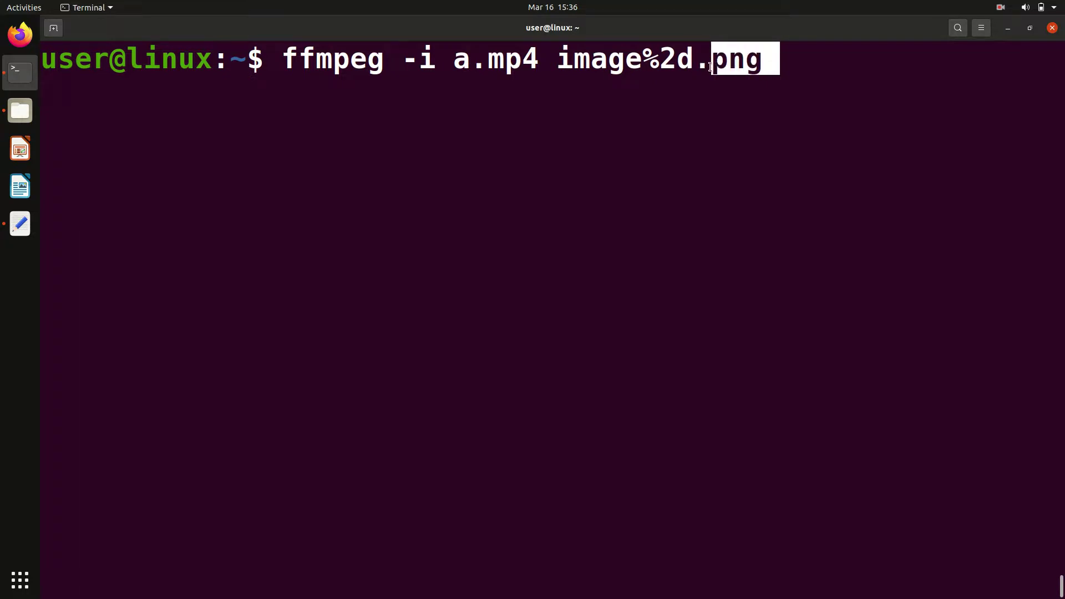
{"action": "left_click", "coordinate": [709, 66]}
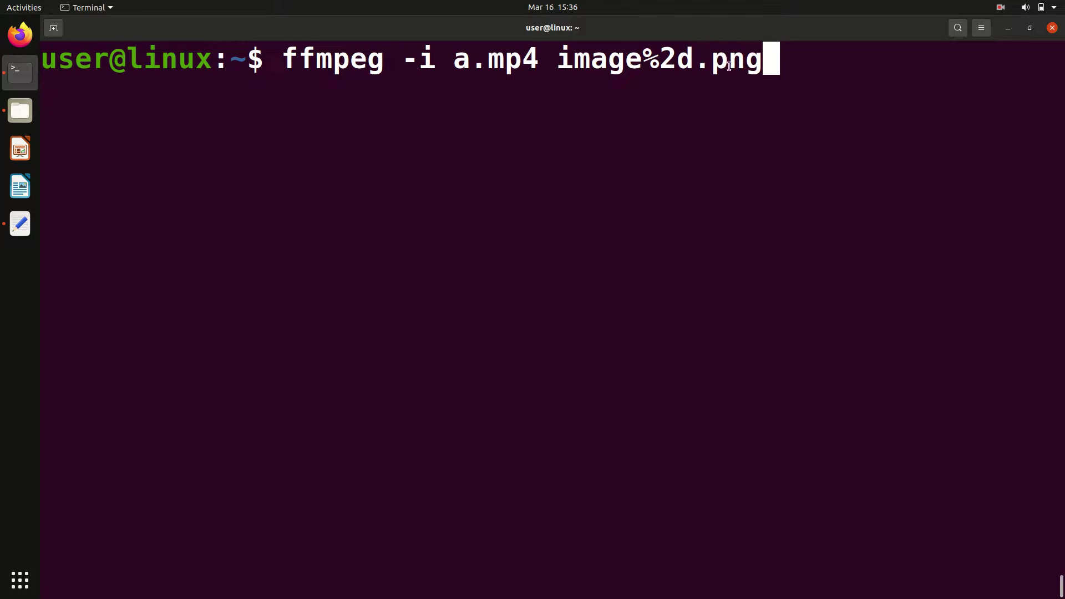
{"action": "left_click_drag", "start_coordinate": [707, 65], "coordinate": [774, 66]}
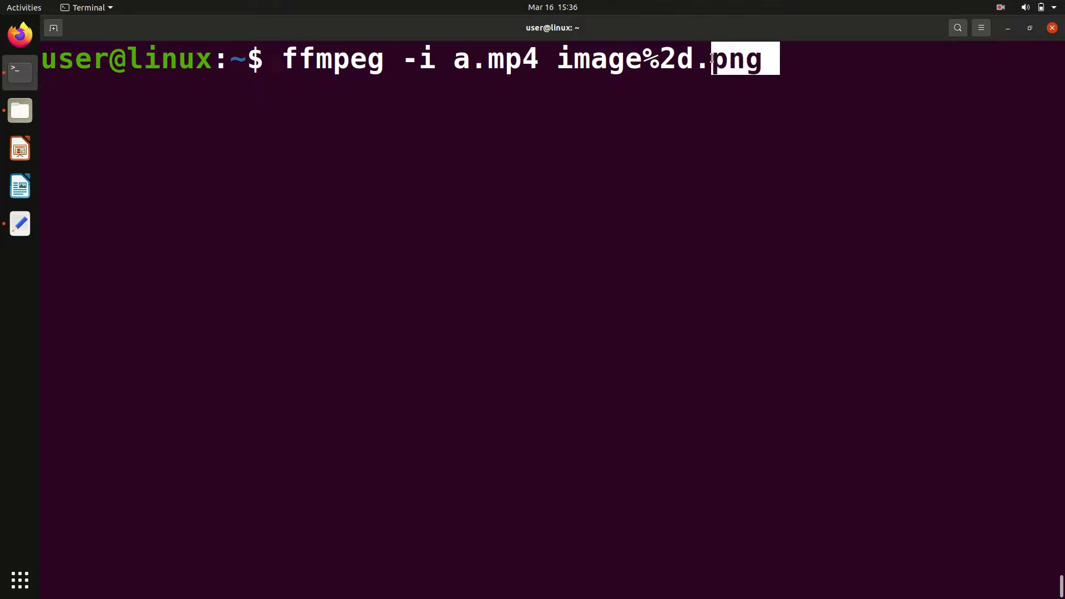
{"action": "left_click", "coordinate": [705, 60]}
{"action": "mouse_move", "coordinate": [695, 60]}
{"action": "left_mouse_down"}
{"action": "mouse_move", "coordinate": [560, 52]}
{"action": "mouse_move", "coordinate": [690, 65]}
{"action": "left_mouse_up"}
{"action": "left_click", "coordinate": [560, 52]}
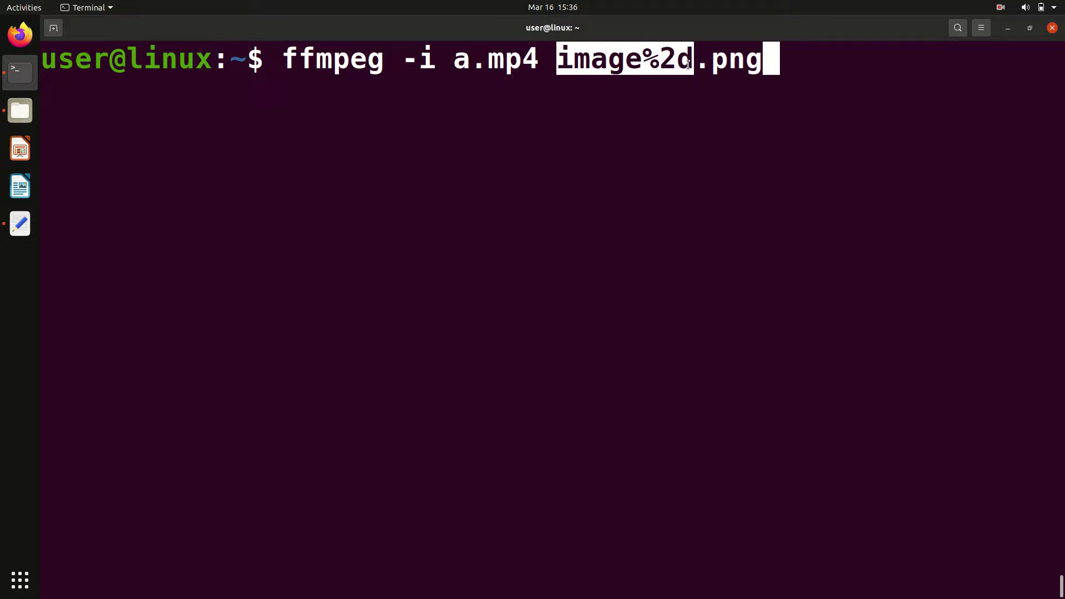
{"action": "left_click", "coordinate": [691, 61]}
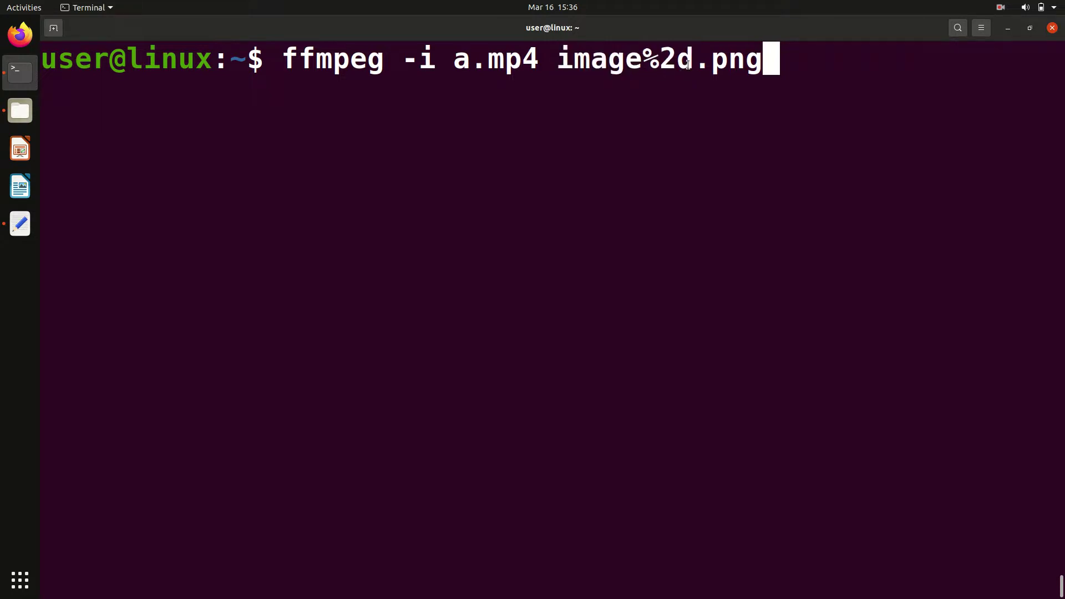
{"action": "key", "text": "Left"}
{"action": "key", "text": "Left"}
{"action": "key", "text": "Left"}
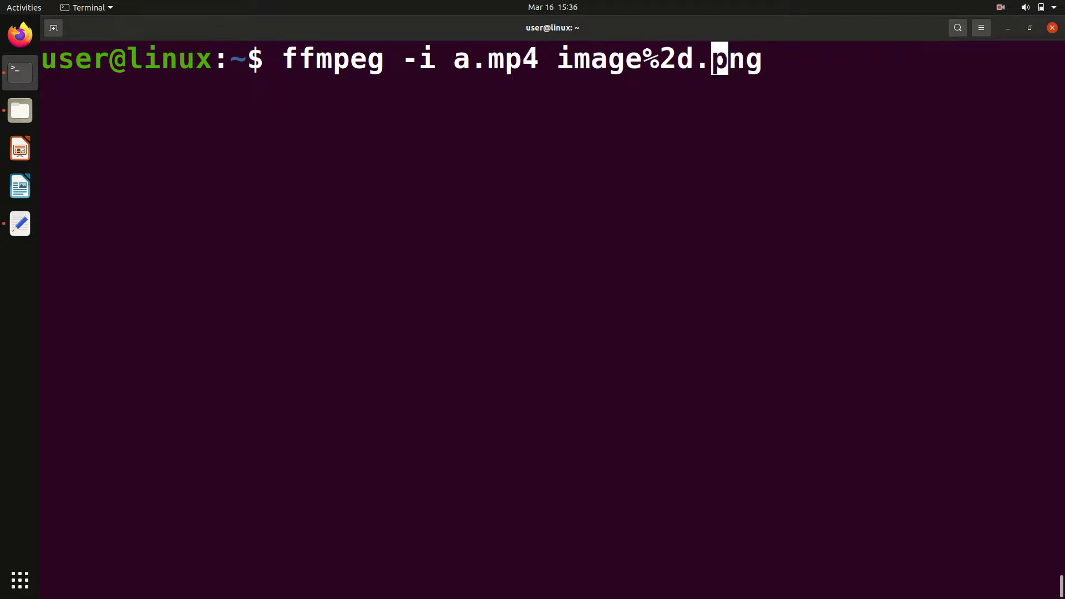
{"action": "key", "text": "Left"}
{"action": "key", "text": "Left"}
{"action": "key", "text": "Right"}
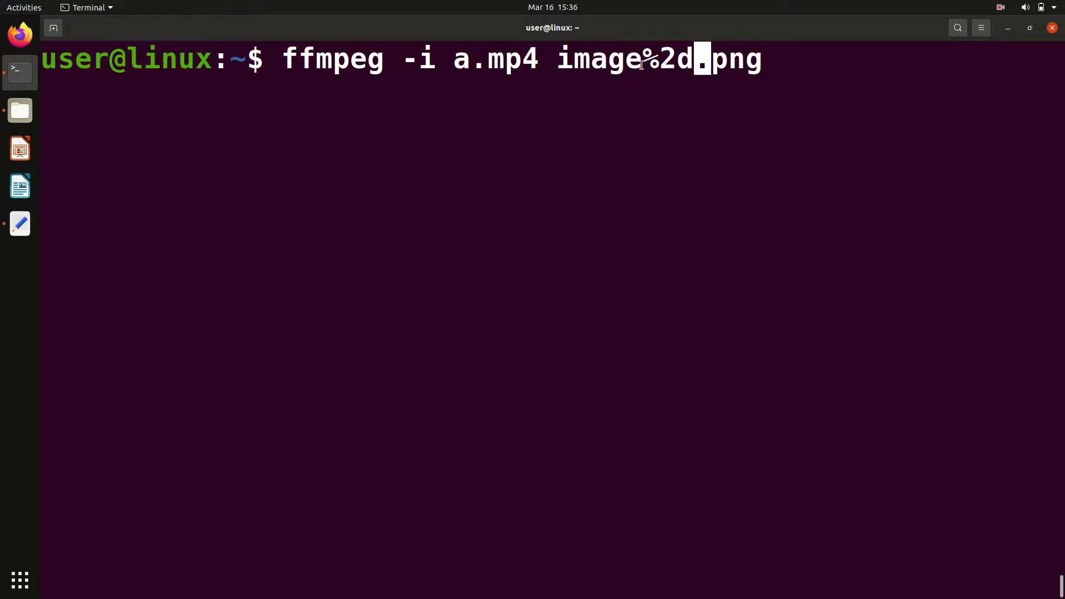
{"action": "left_click_drag", "start_coordinate": [644, 60], "coordinate": [565, 64]}
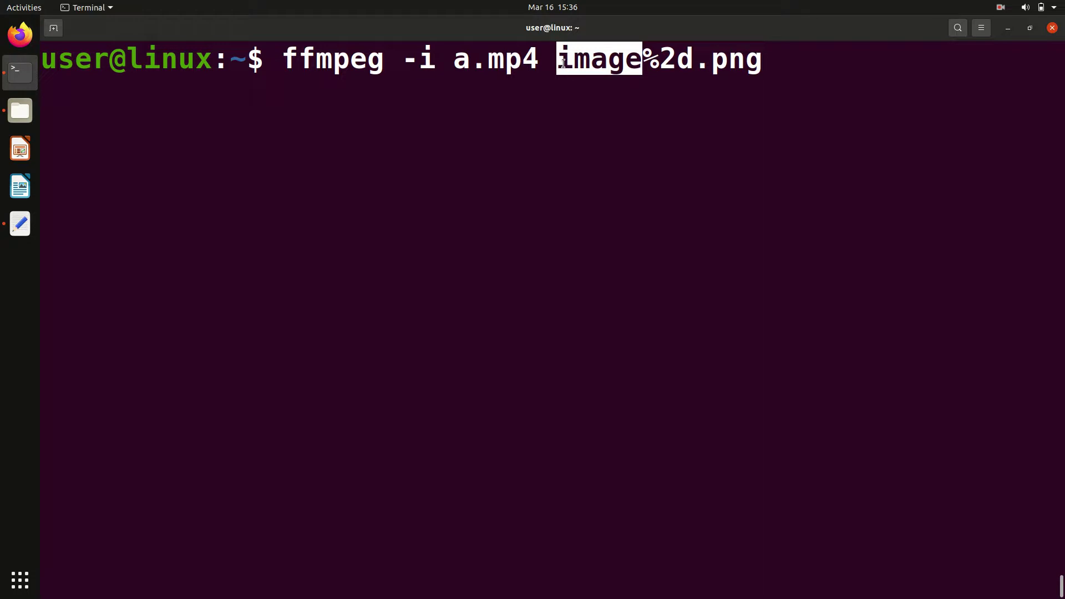
{"action": "left_click", "coordinate": [641, 75]}
- Highlight % and 2d. in the pattern, glance at the extracted images, and return
{"action": "double_click", "coordinate": [647, 60]}
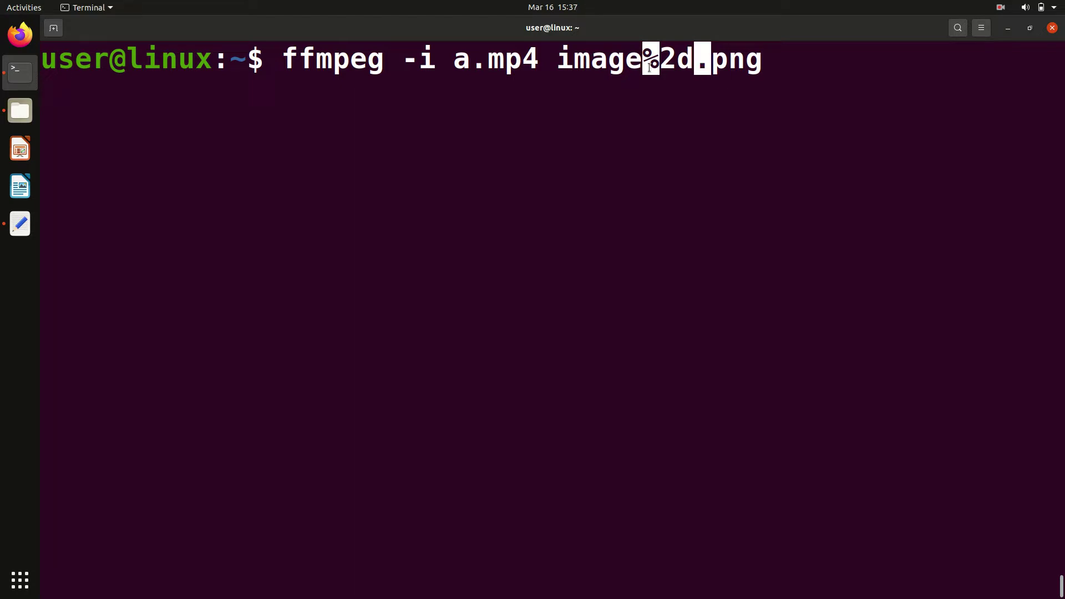
{"action": "left_click_drag", "start_coordinate": [692, 68], "coordinate": [664, 60]}
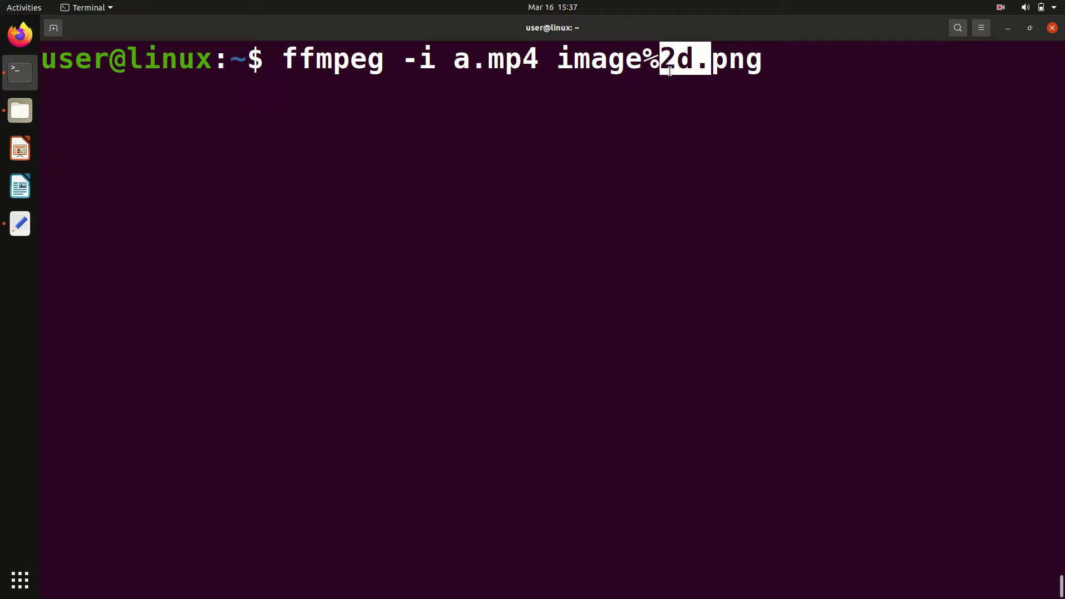
{"action": "left_click", "coordinate": [697, 64]}
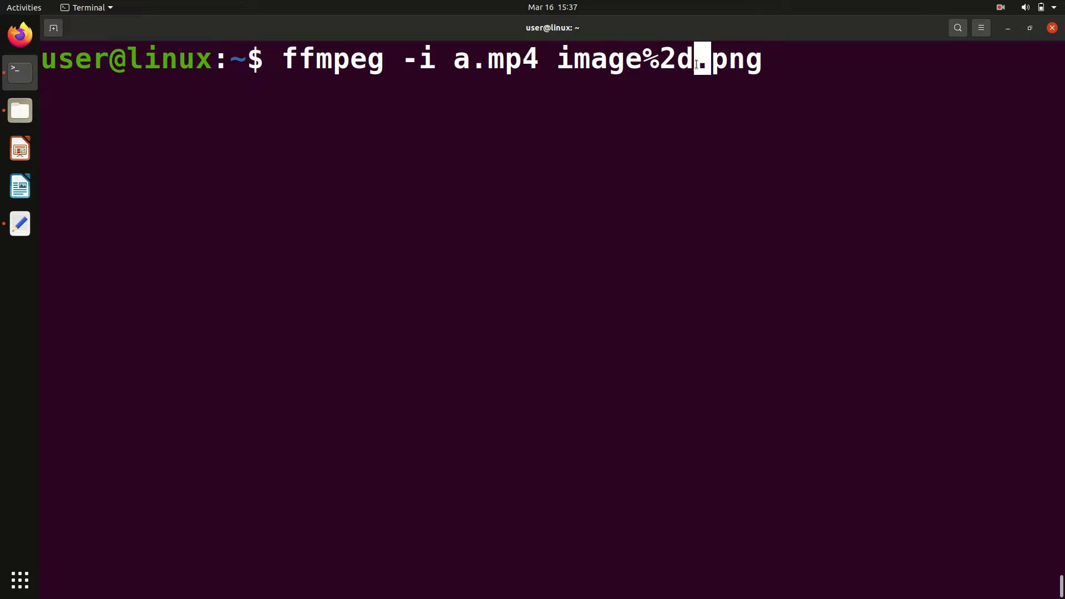
{"action": "left_click_drag", "start_coordinate": [697, 64], "coordinate": [660, 62]}
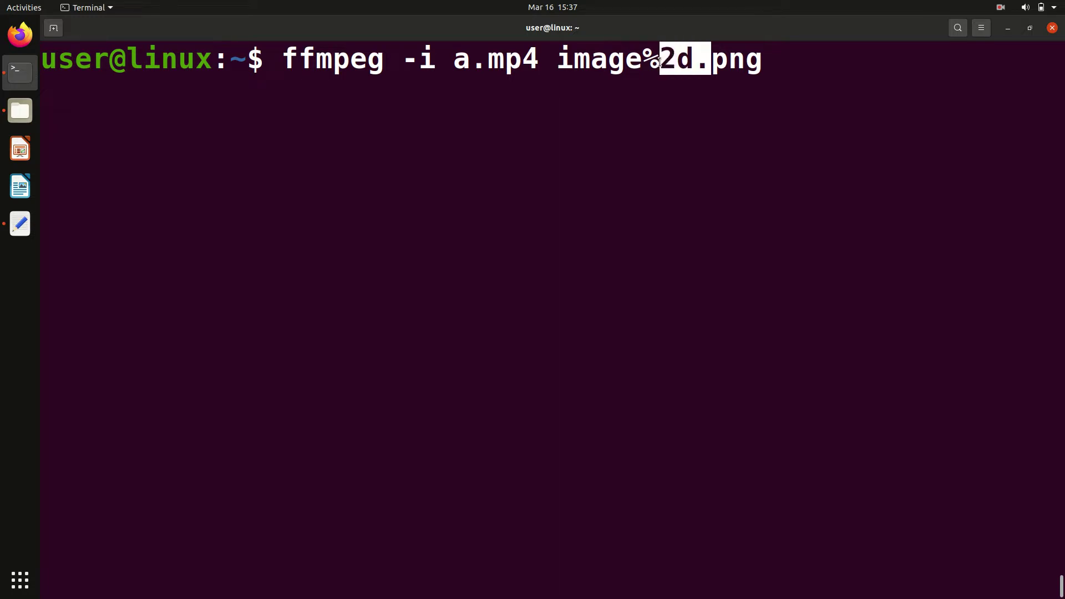
{"action": "left_click", "coordinate": [20, 111]}
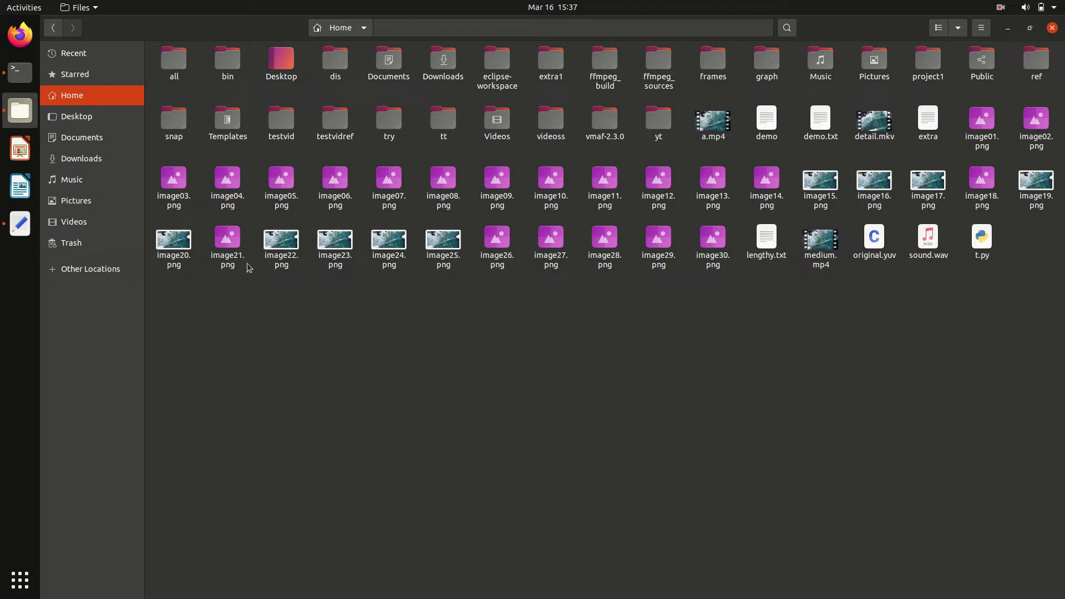
{"action": "left_click", "coordinate": [21, 70]}
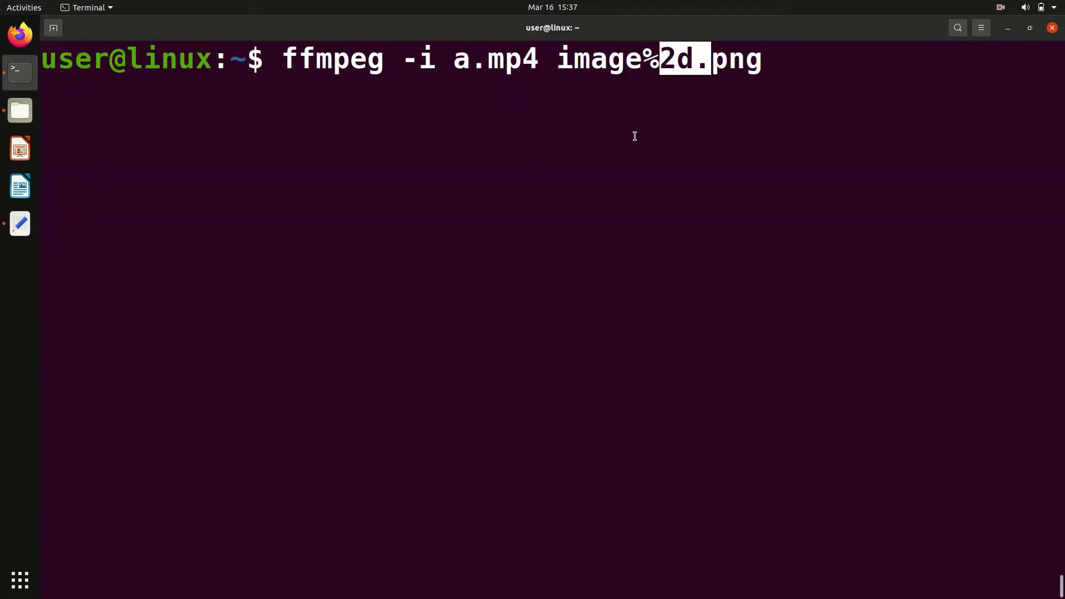
{"action": "left_click", "coordinate": [677, 62]}
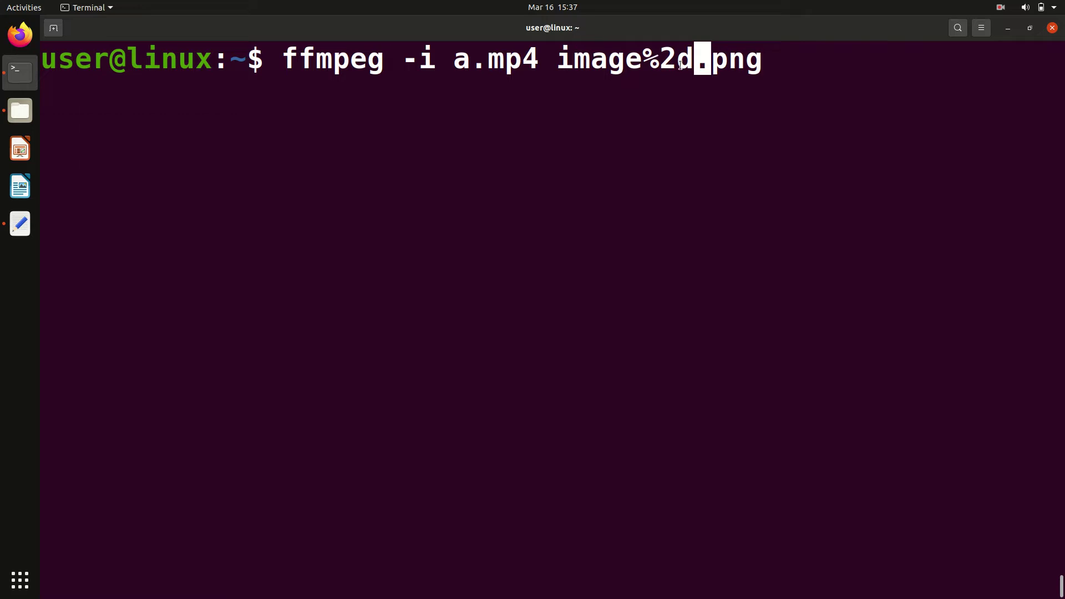
{"action": "key", "text": "Left"}
{"action": "key", "text": "BackSpace"}
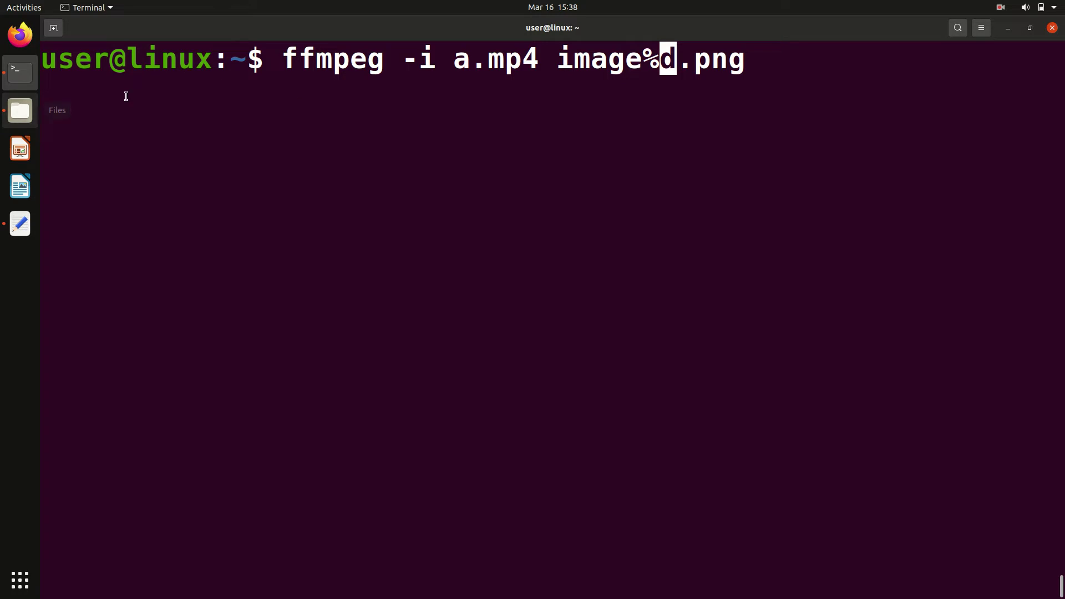
{"action": "type", "text": "2"}
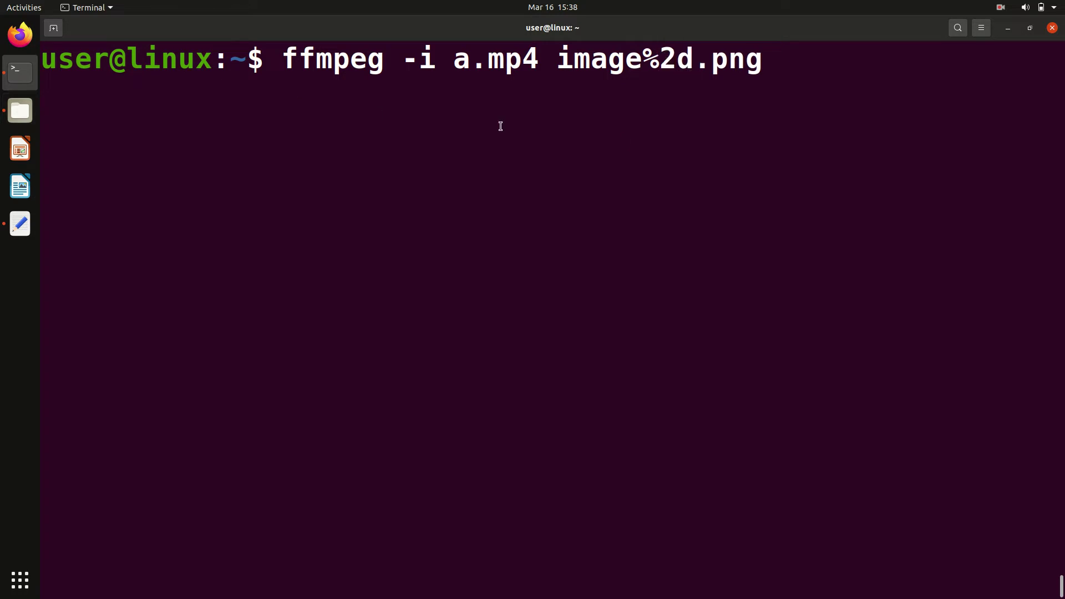
- Replace image%2d.png with frame%3d.png in the pending command, then view the Home folder
{"action": "left_click_drag", "start_coordinate": [697, 63], "coordinate": [558, 68]}
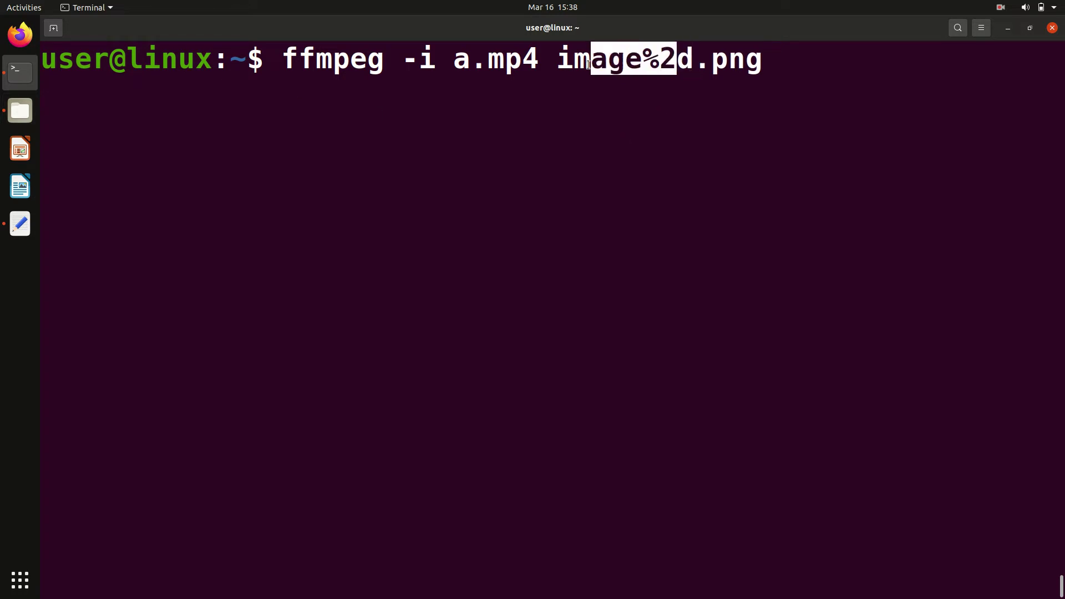
{"action": "left_click", "coordinate": [558, 68]}
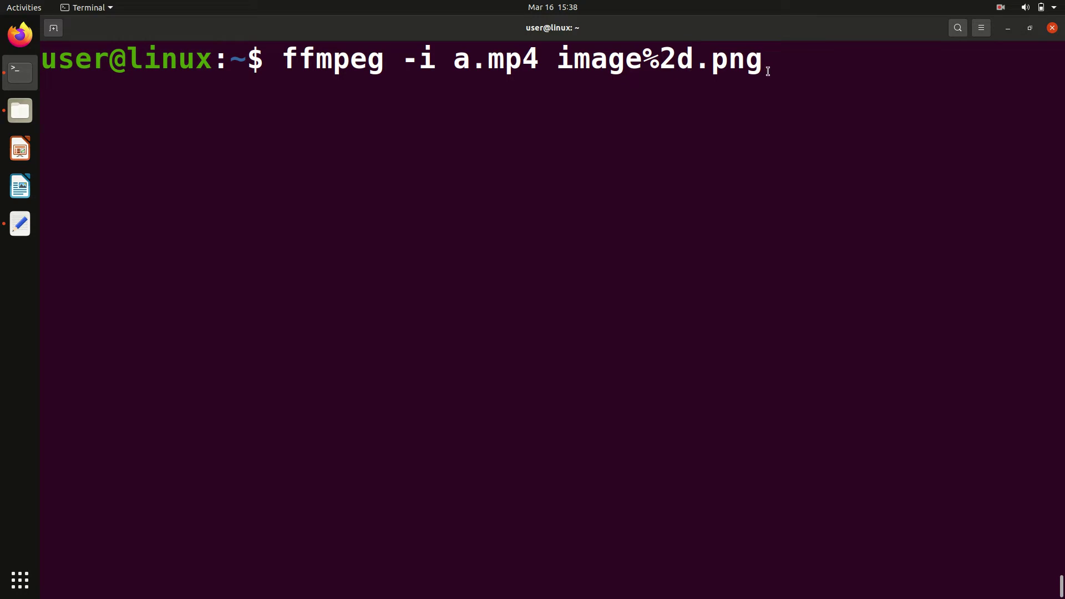
{"action": "key", "text": "Right"}
{"action": "key", "text": "Right"}
{"action": "key", "text": "Right"}
{"action": "key", "text": "Right"}
{"action": "key", "text": "Right"}
{"action": "key", "text": "BackSpace"}
{"action": "key", "text": "BackSpace"}
{"action": "key", "text": "BackSpace"}
{"action": "key", "text": "BackSpace"}
{"action": "key", "text": "BackSpace"}
{"action": "key", "text": "BackSpace"}
{"action": "key", "text": "BackSpace"}
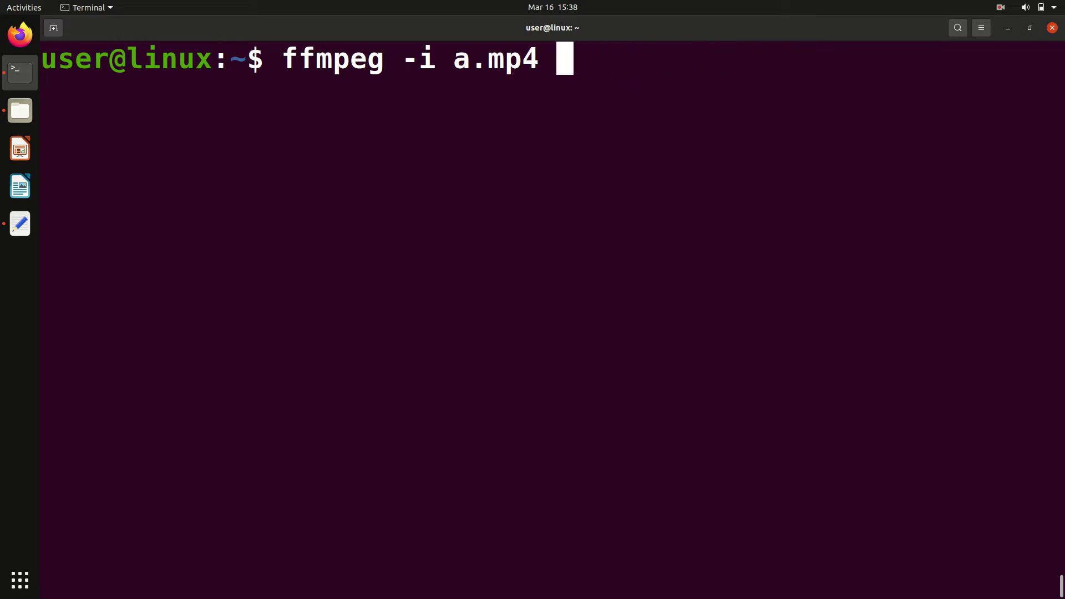
{"action": "type", "text": "any"}
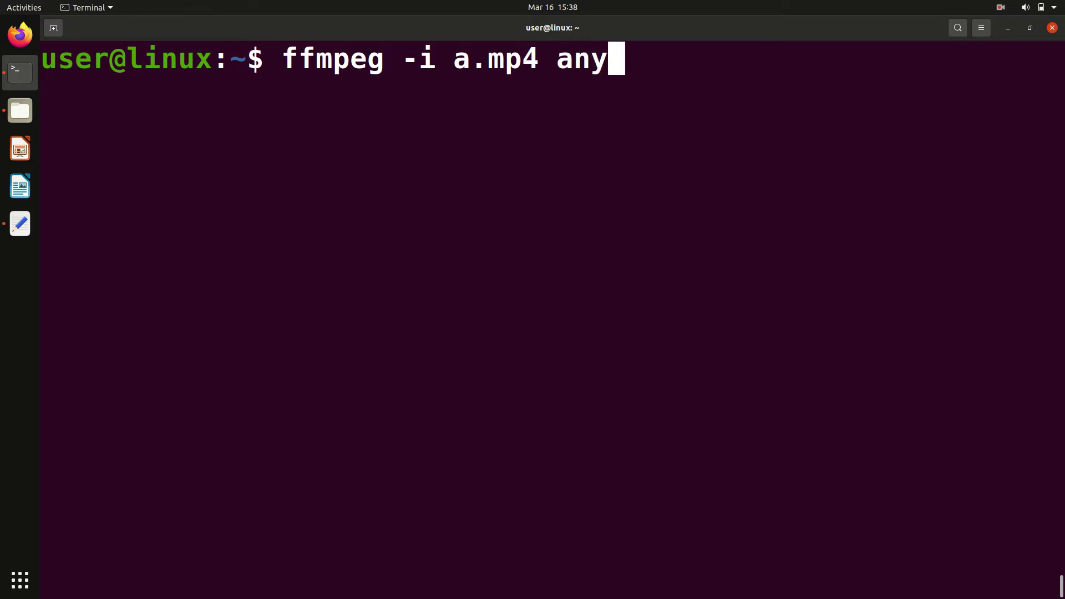
{"action": "key", "text": "BackSpace"}
{"action": "key", "text": "BackSpace"}
{"action": "key", "text": "BackSpace"}
{"action": "type", "text": "fr"}
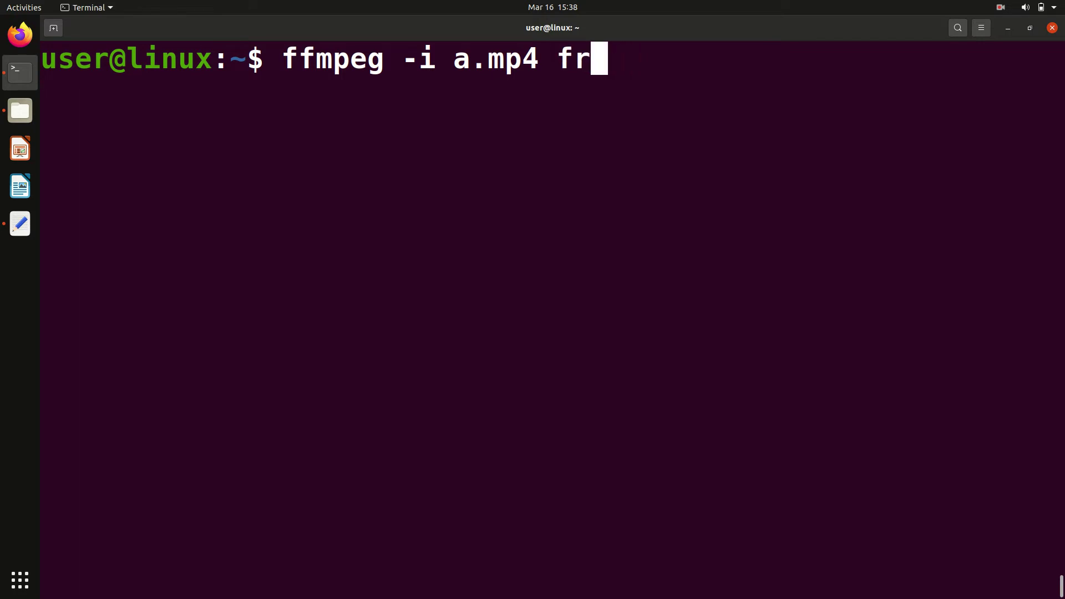
{"action": "type", "text": "ame"}
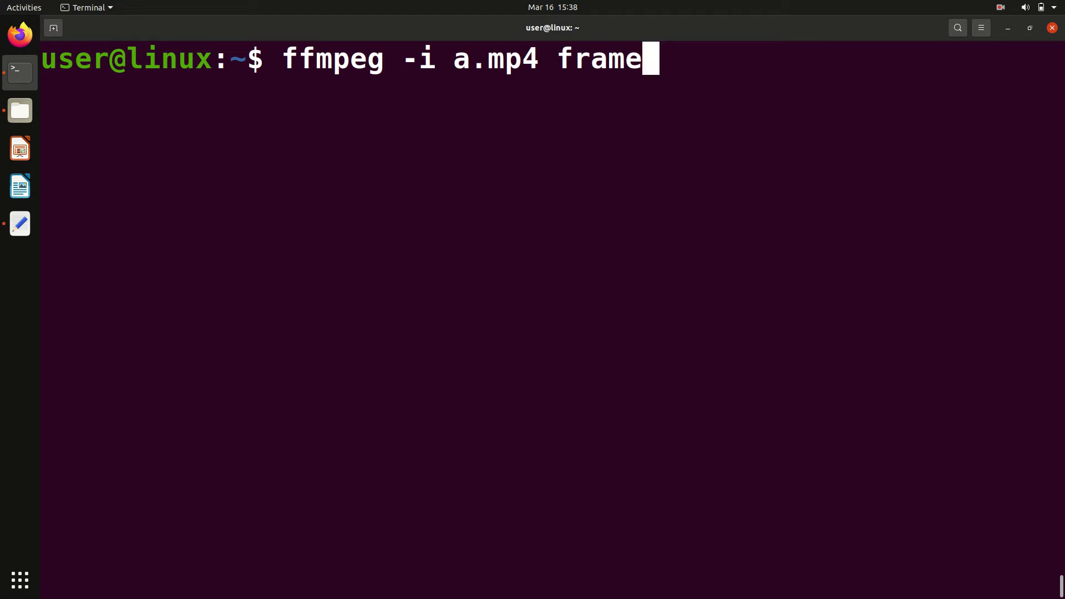
{"action": "type", "text": "%"}
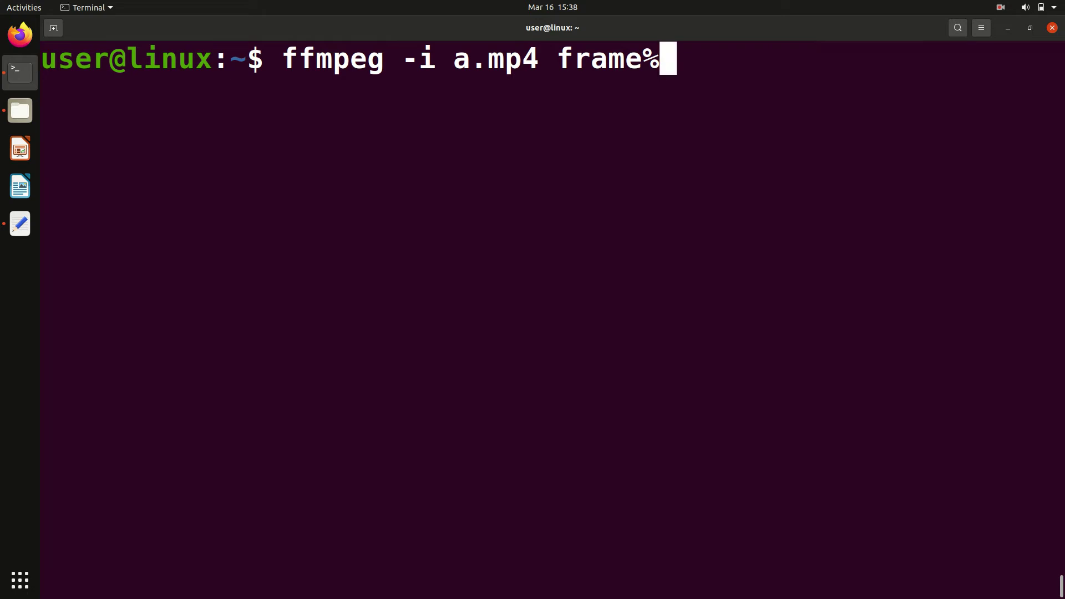
{"action": "type", "text": "3d"}
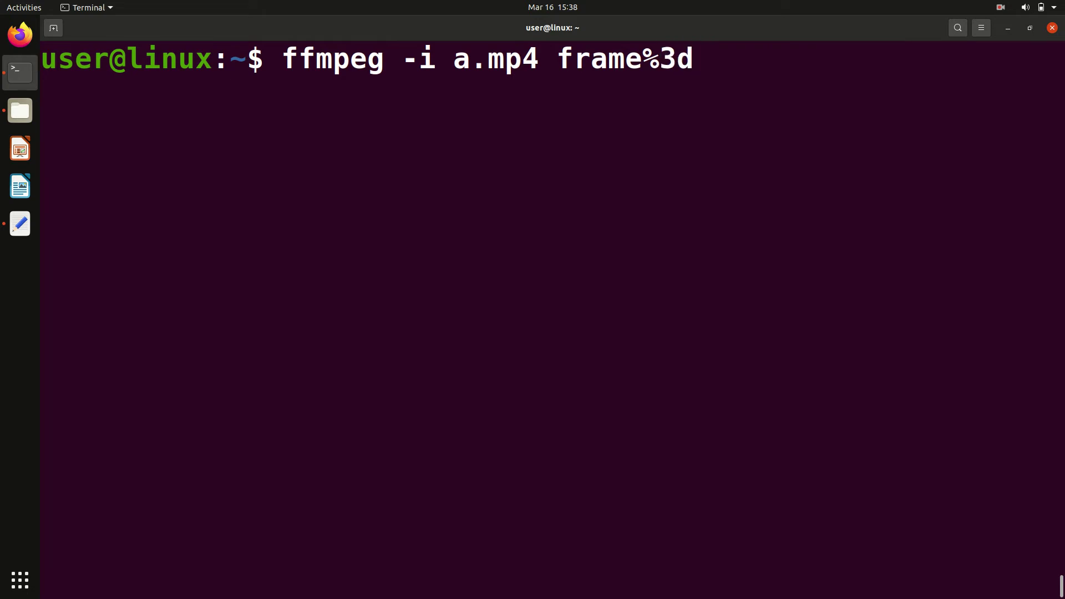
{"action": "type", "text": ".j"}
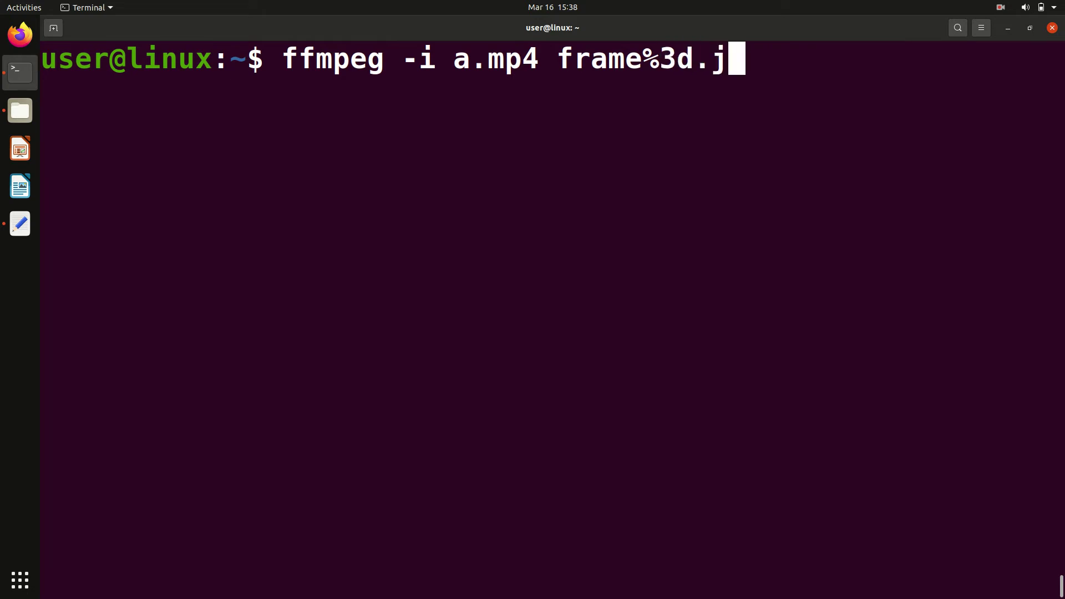
{"action": "key", "text": "BackSpace"}
{"action": "type", "text": "png"}
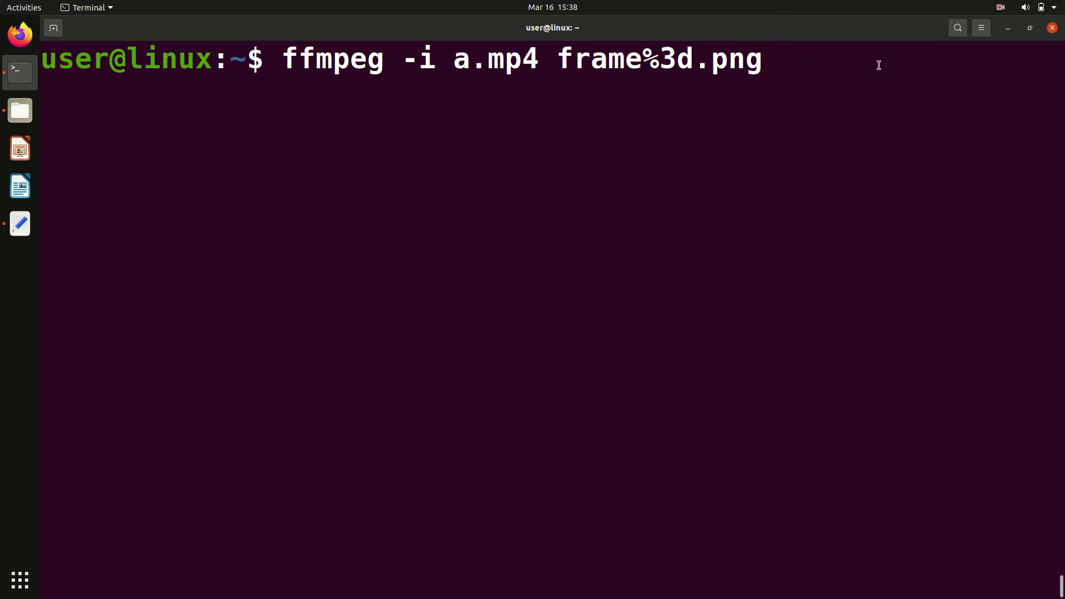
{"action": "left_click", "coordinate": [20, 111]}
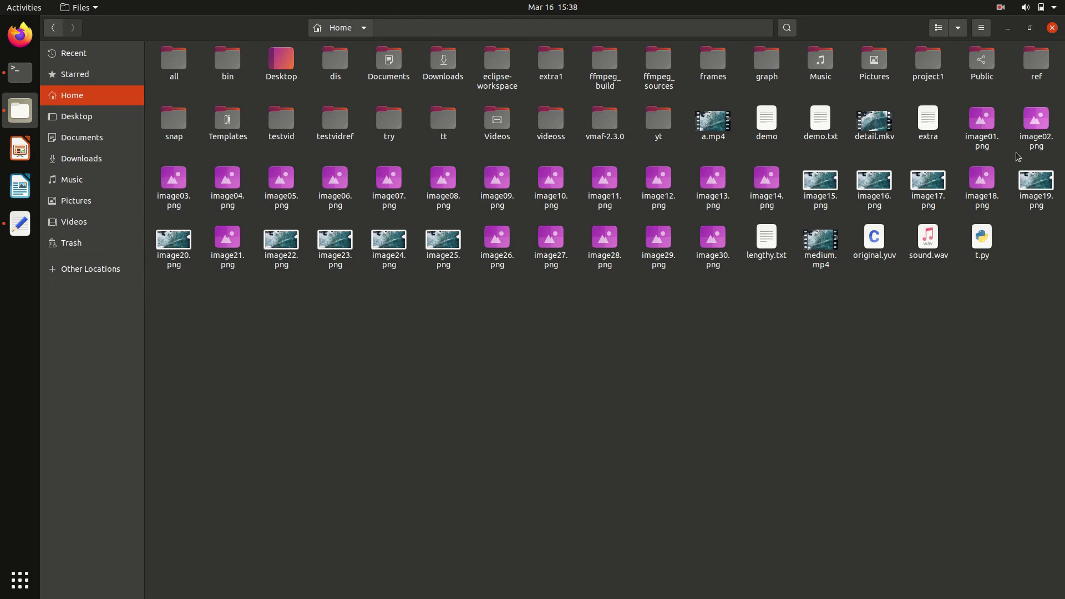
- Select image01.png in Files, deselect it, and go back to Terminal
{"action": "left_click", "coordinate": [988, 131]}
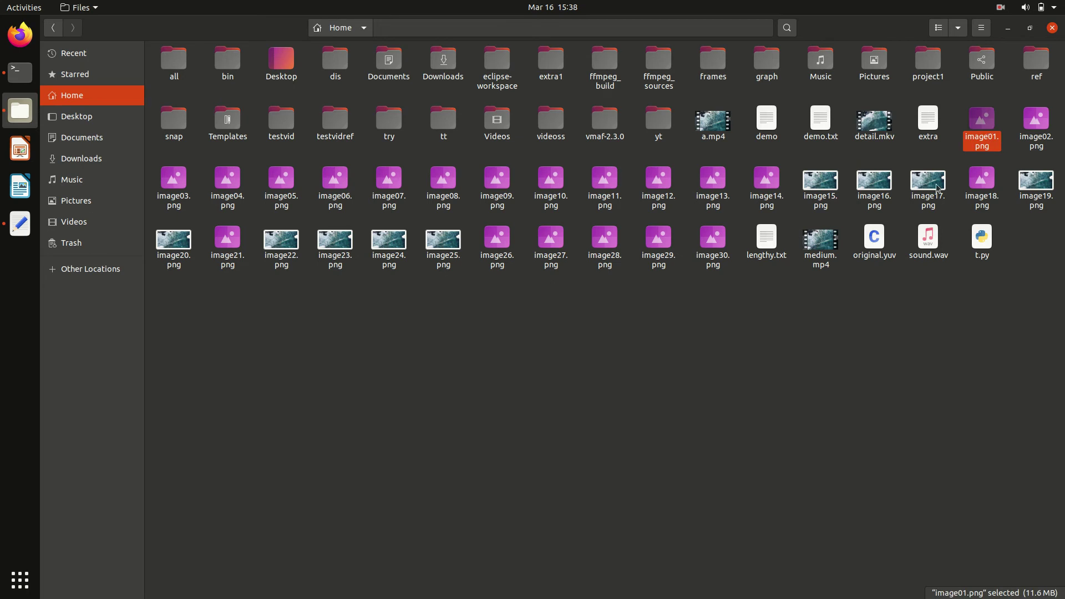
{"action": "left_click", "coordinate": [814, 327]}
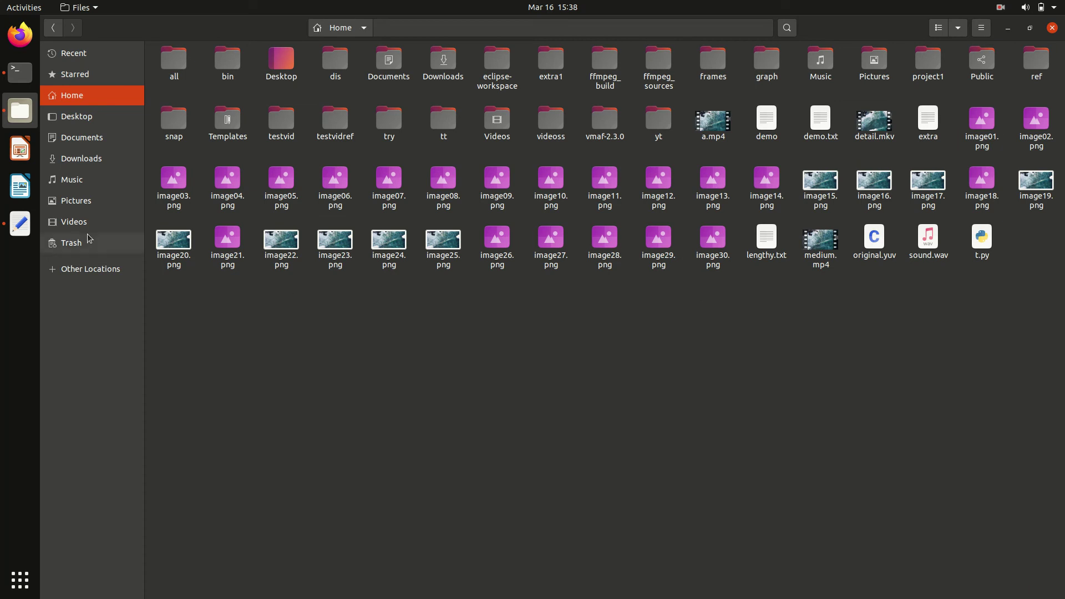
{"action": "left_click", "coordinate": [21, 74]}
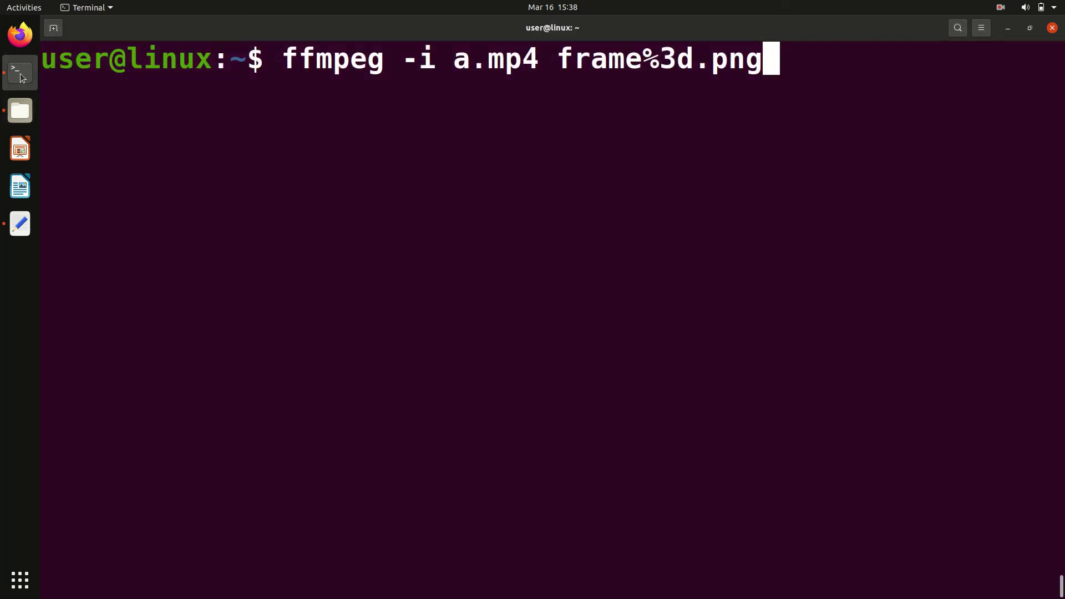
- Bring whitepaper.txt with the ffmpeg video-splitting notes to the front in Text Editor
{"action": "left_click", "coordinate": [20, 223]}
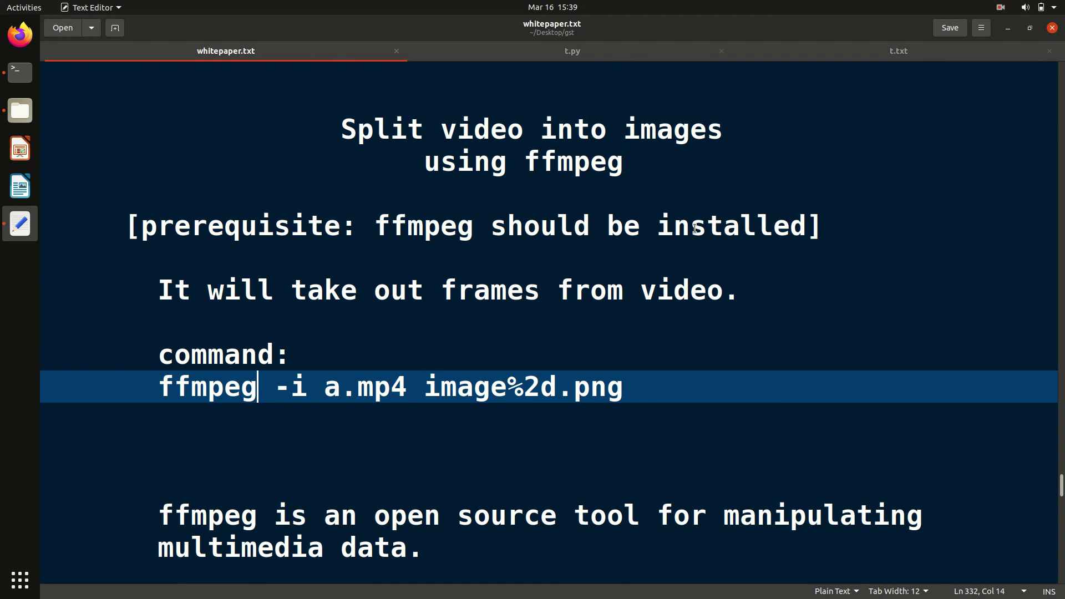
{"action": "left_click", "coordinate": [1004, 7]}
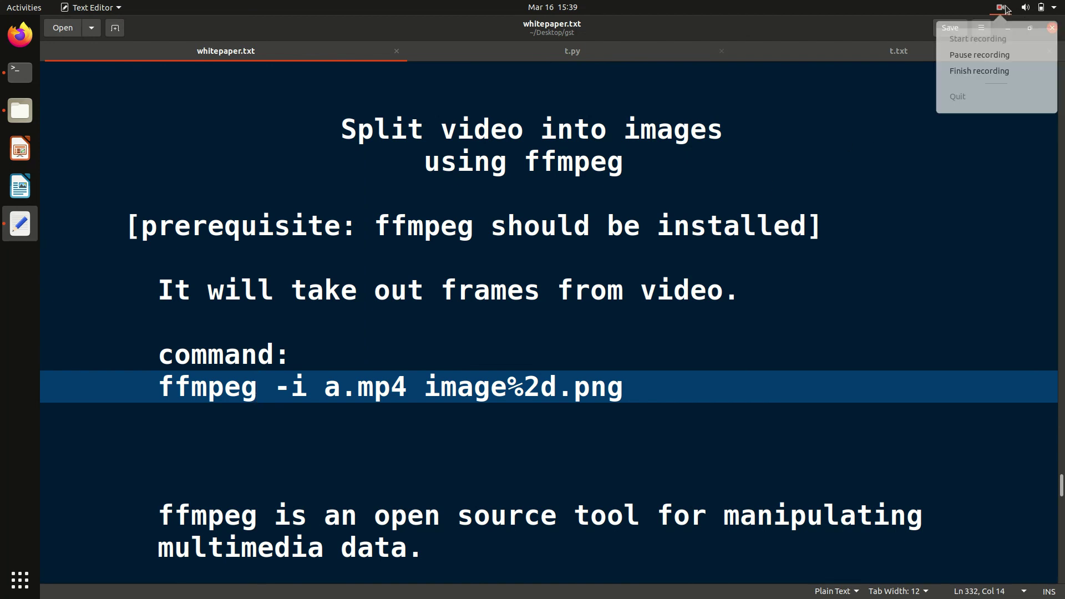